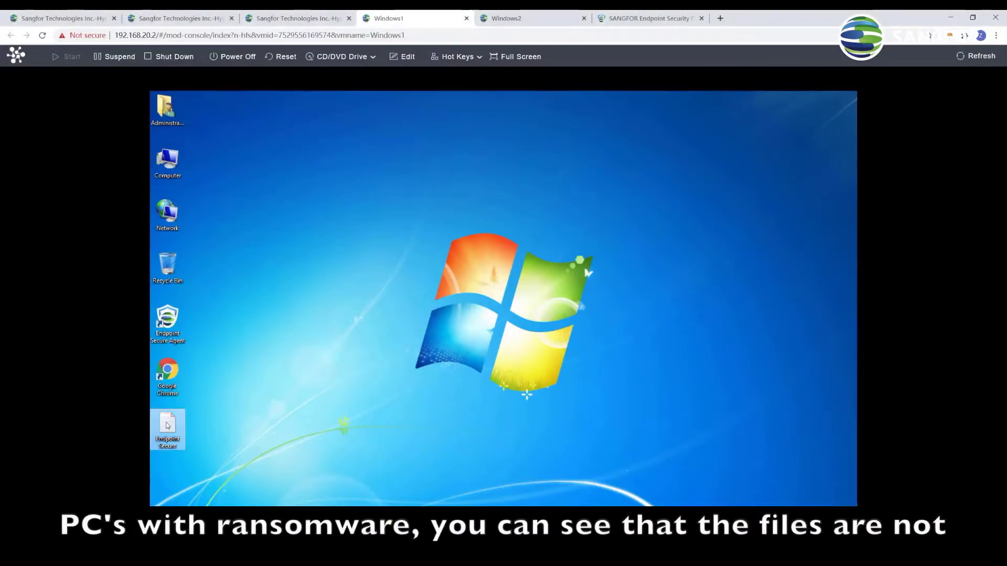
# Step: Open the Endpoint Secure note on Windows1 and Windows2 and select its text on each
pyautogui.doubleClick(161, 424)
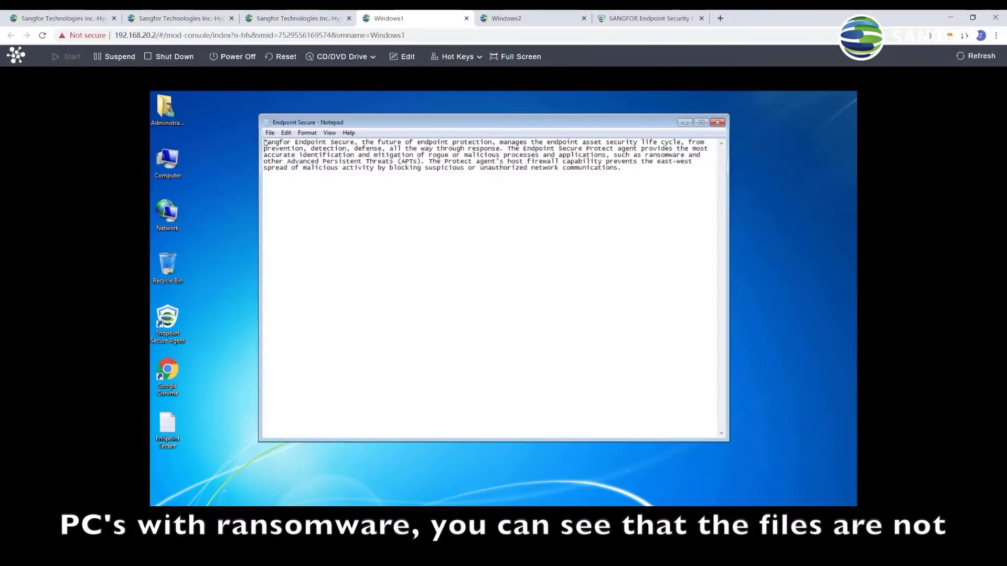
pyautogui.moveTo(263, 141); pyautogui.dragTo(622, 168)
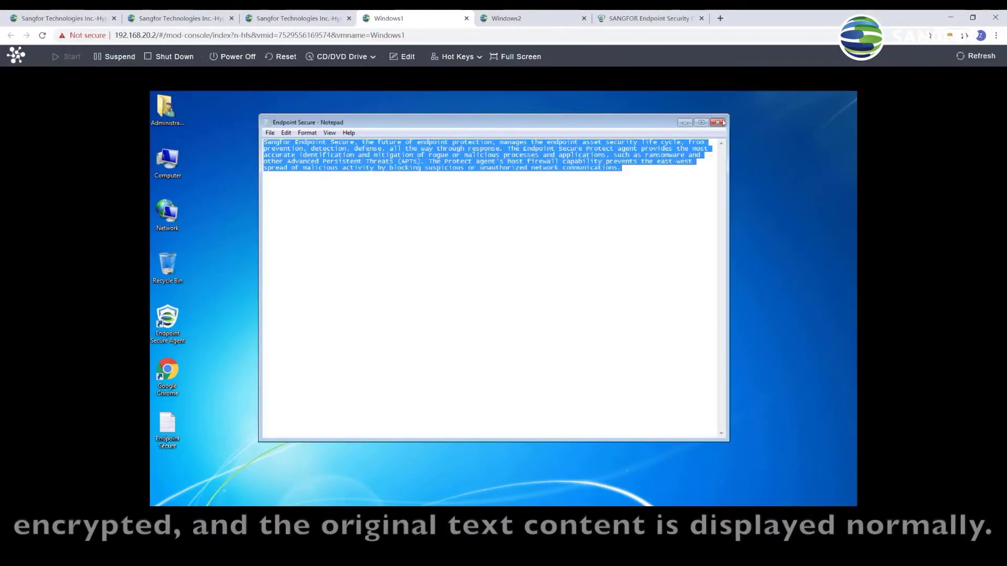
pyautogui.click(505, 18)
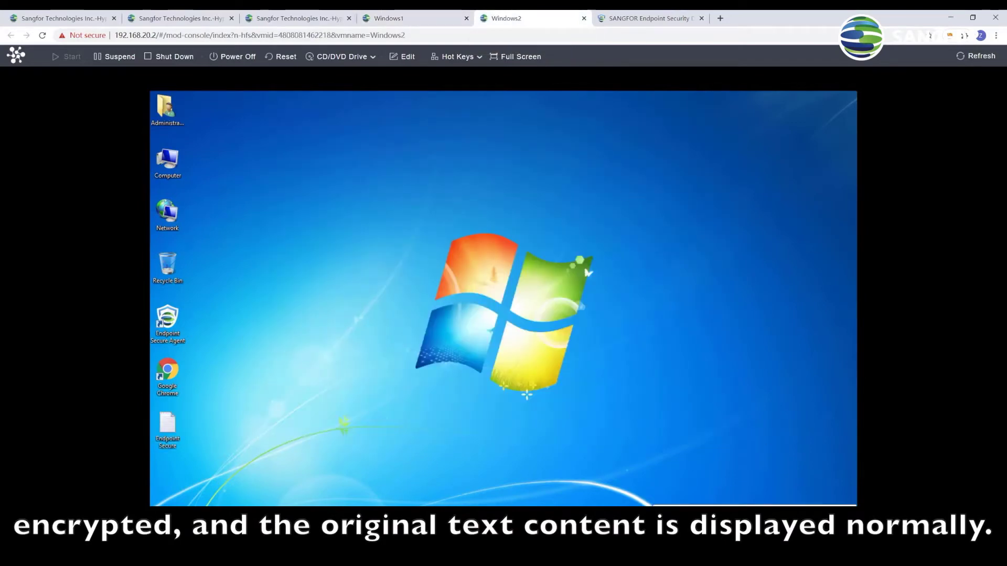
pyautogui.doubleClick(169, 431)
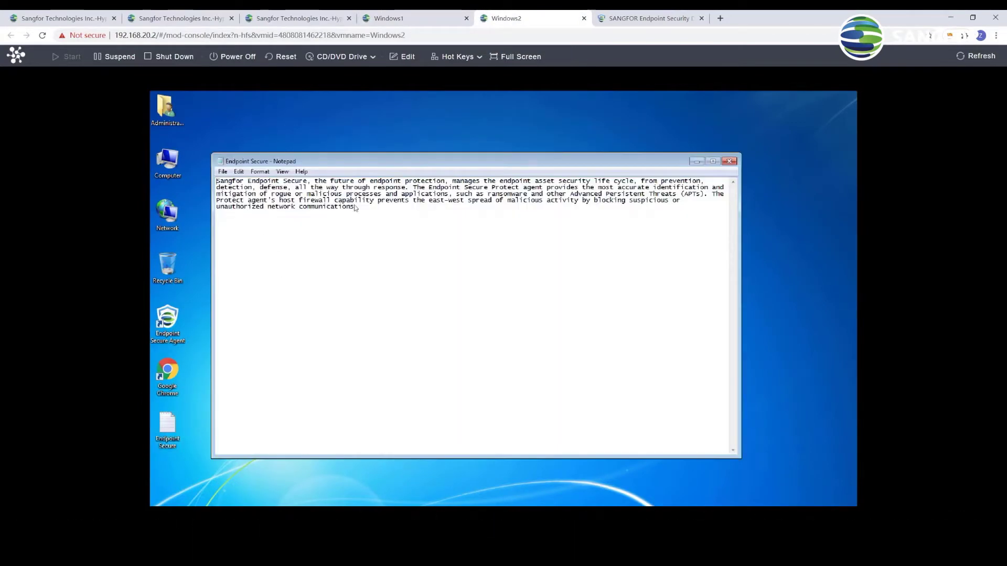
pyautogui.moveTo(216, 181); pyautogui.dragTo(383, 216)
# Step: Close the note, disable the agent on both Windows1 and Windows2 endpoints, and refresh the list
pyautogui.click(729, 162)
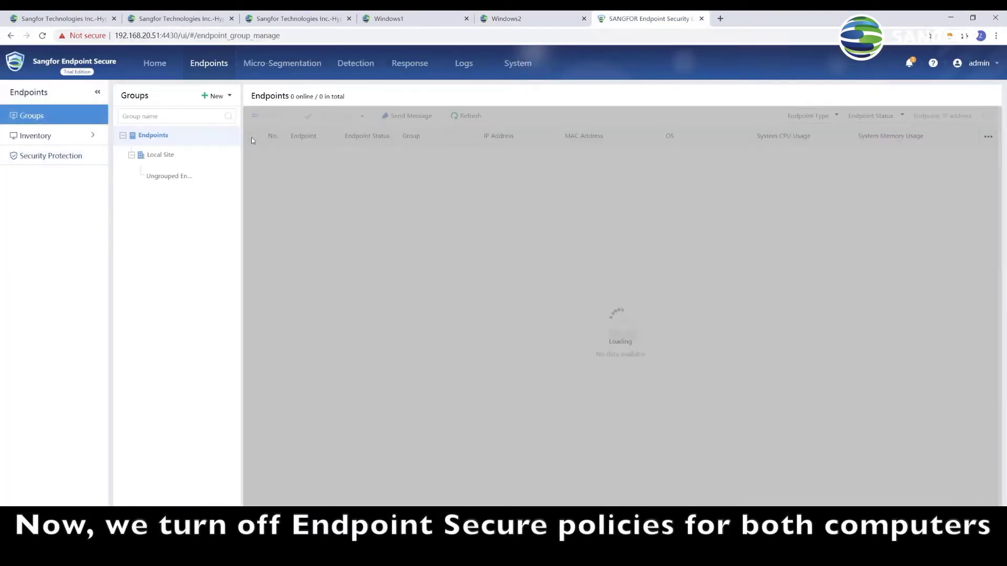
pyautogui.click(251, 137)
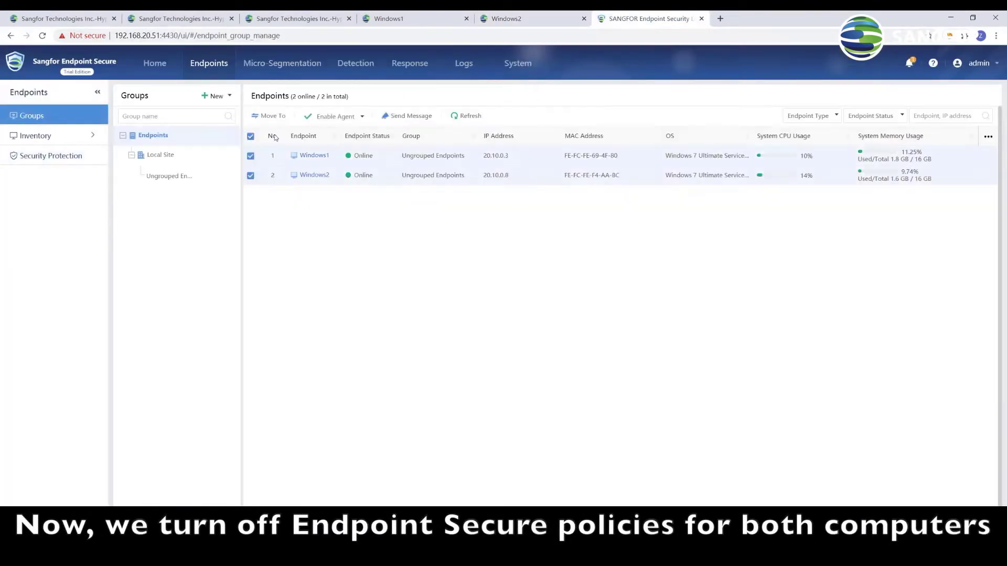
pyautogui.click(336, 115)
pyautogui.click(327, 134)
pyautogui.click(584, 342)
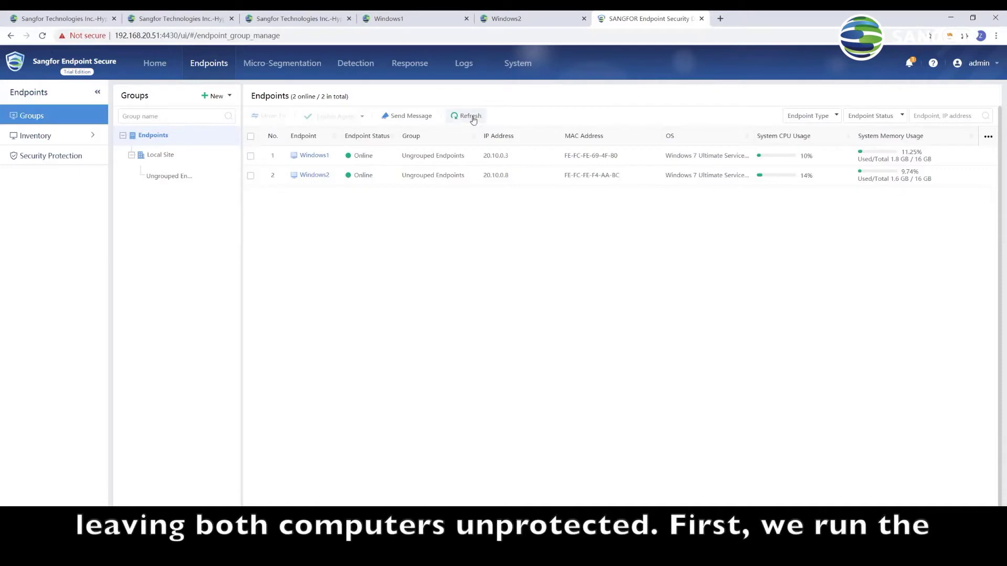
pyautogui.click(470, 115)
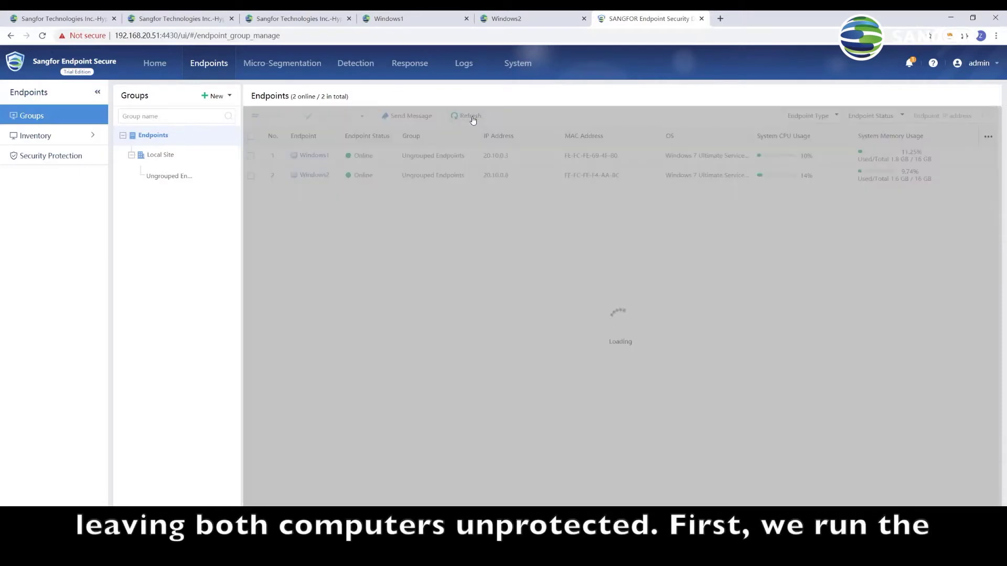
pyautogui.click(406, 19)
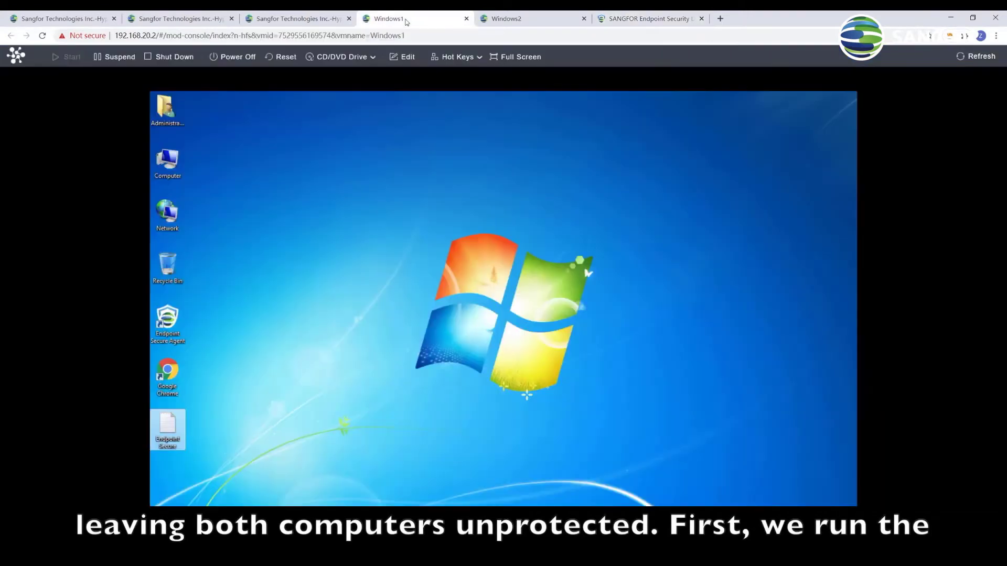
# Step: Open the Local Disk (C:) drive from Computer on Windows1
pyautogui.doubleClick(175, 154)
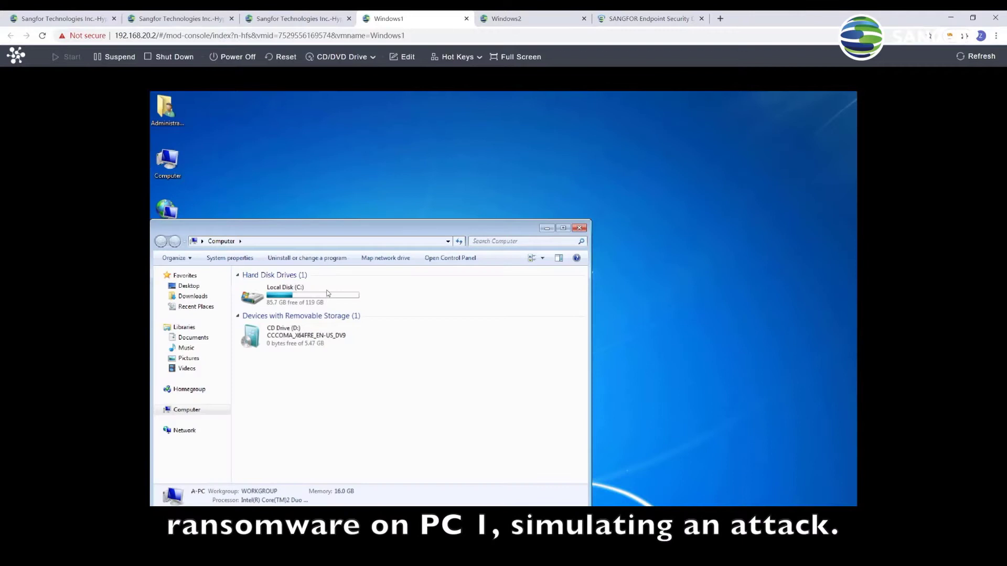
pyautogui.doubleClick(327, 292)
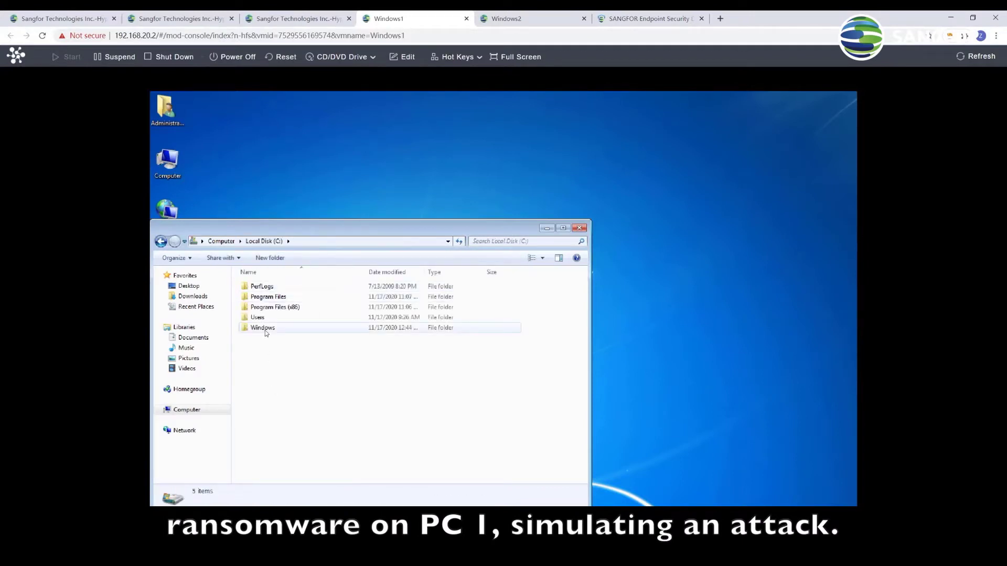
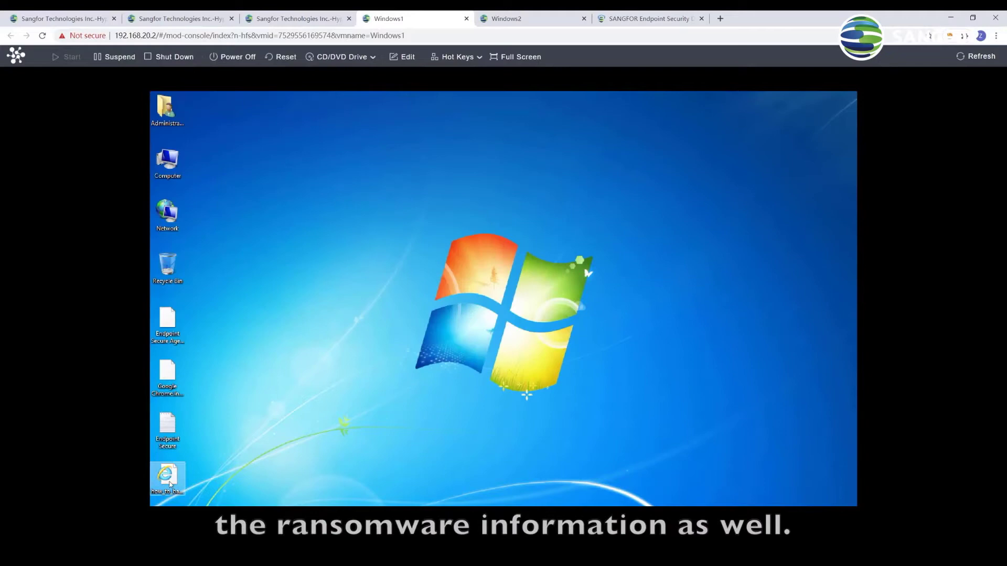
# Step: Open the encrypted Endpoint Secure file from PC1's desktop in Notepad
pyautogui.click(165, 476)
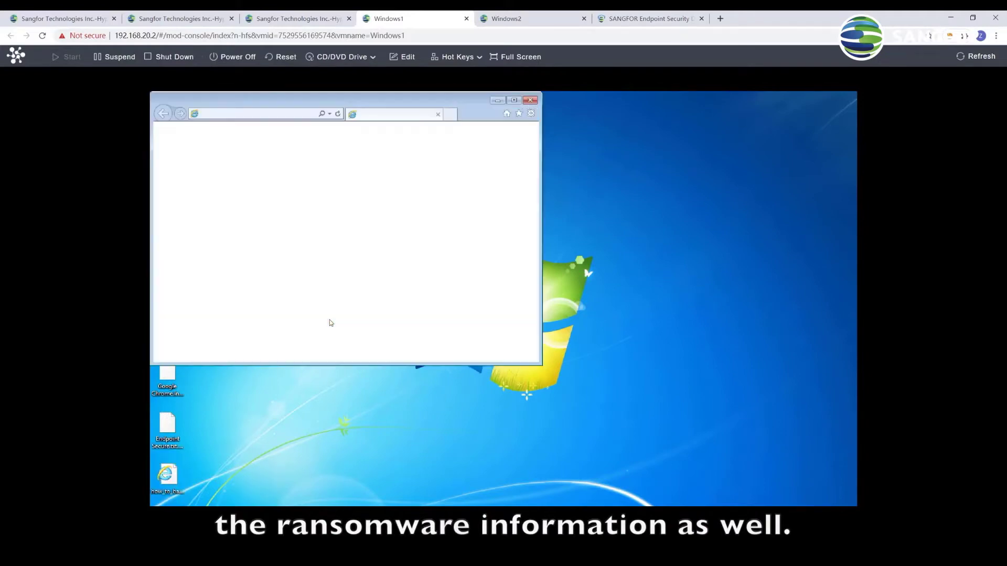
pyautogui.doubleClick(171, 423)
pyautogui.click(420, 328)
pyautogui.click(514, 353)
pyautogui.click(517, 241)
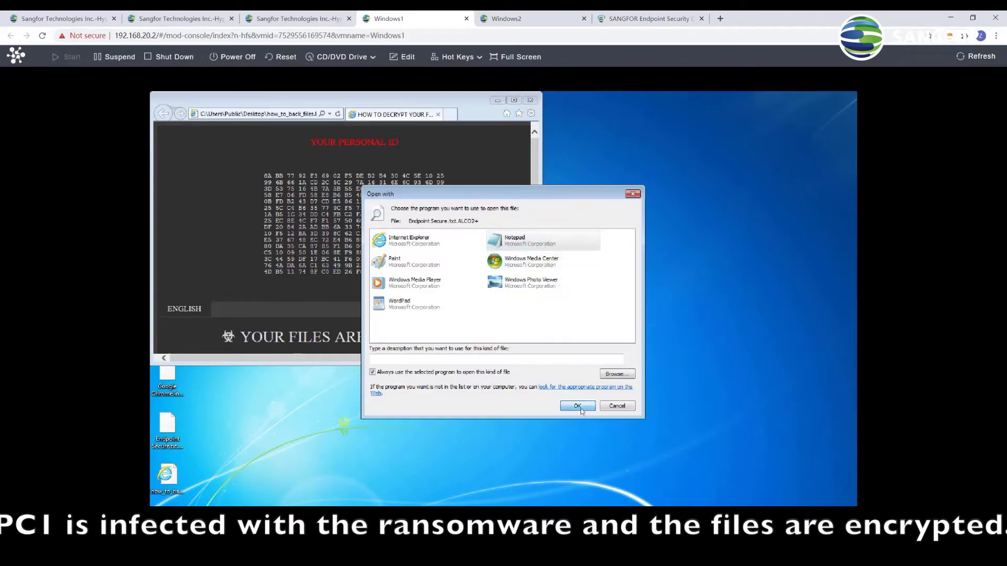
pyautogui.click(579, 408)
# Step: Highlight the garbled encrypted text, then switch to the Windows2 VM console
pyautogui.moveTo(269, 145); pyautogui.dragTo(638, 204)
pyautogui.click(638, 205)
pyautogui.click(522, 21)
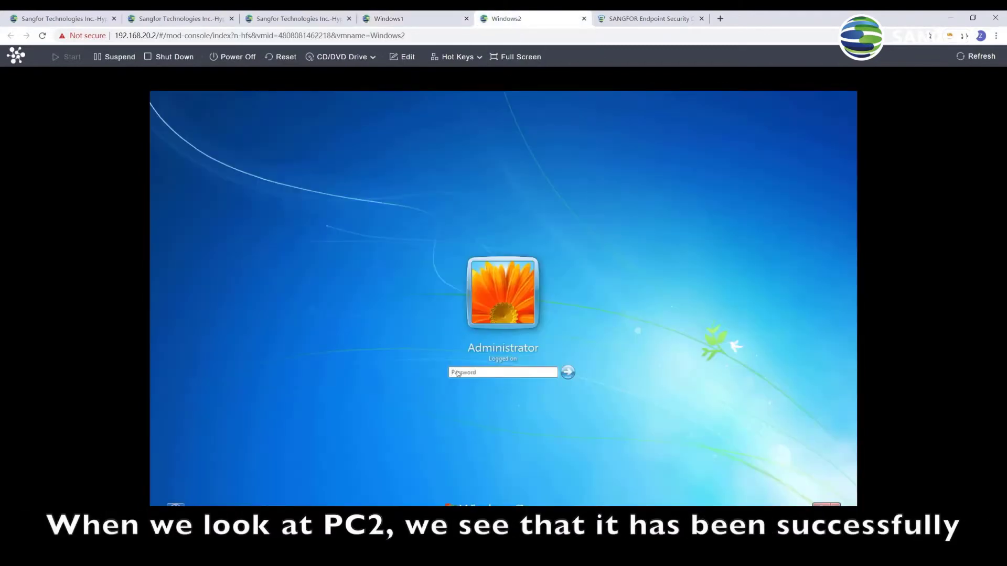
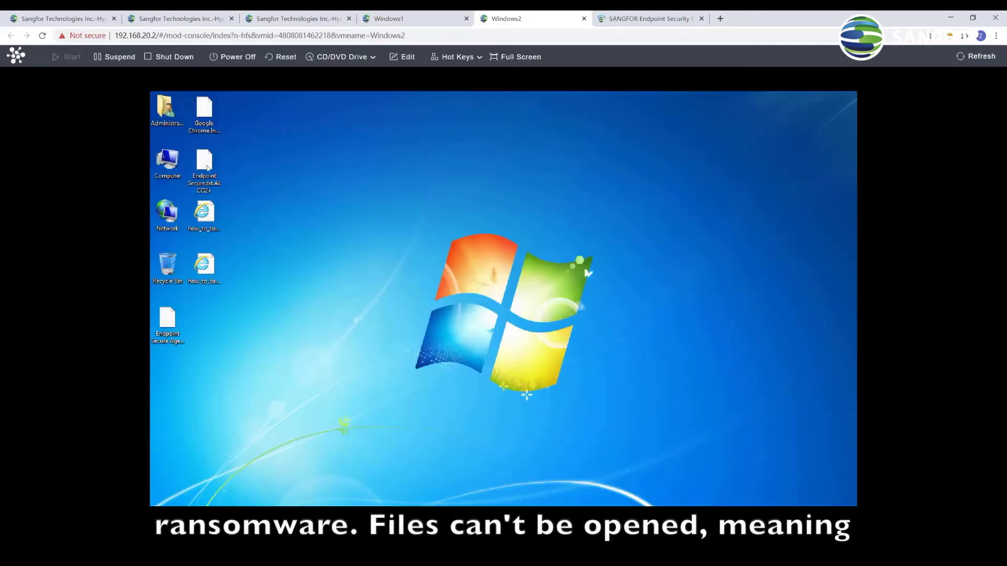
# Step: Open Windows2's encrypted Endpoint Secure.txt.ALCO2+ file in Notepad, revealing garbled text
pyautogui.doubleClick(205, 167)
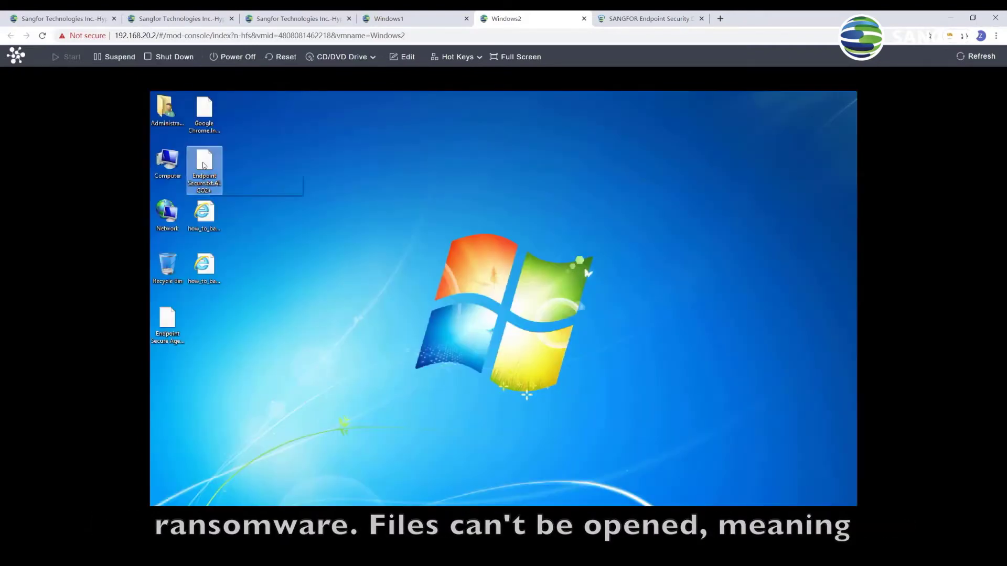
pyautogui.click(532, 353)
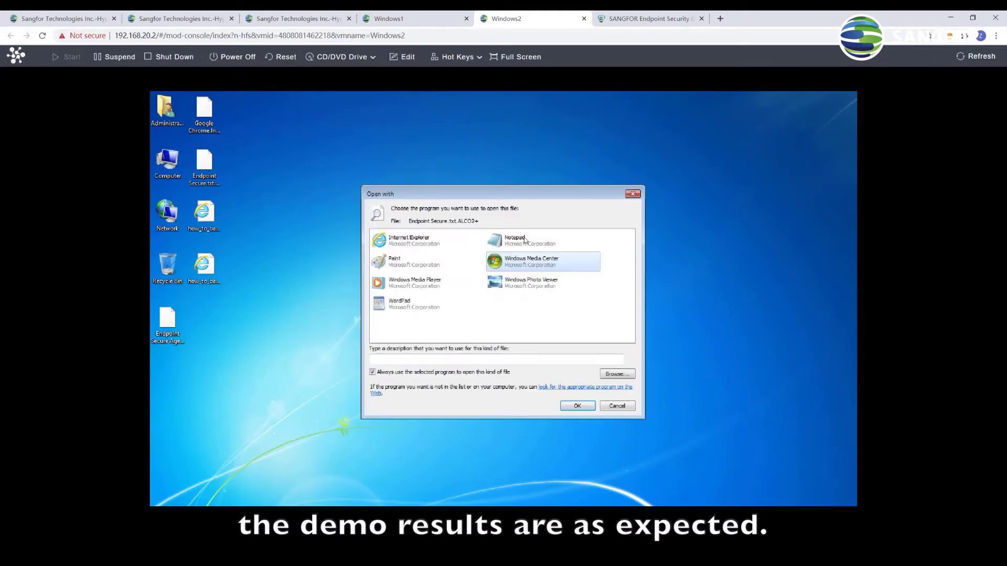
pyautogui.click(519, 240)
pyautogui.click(586, 410)
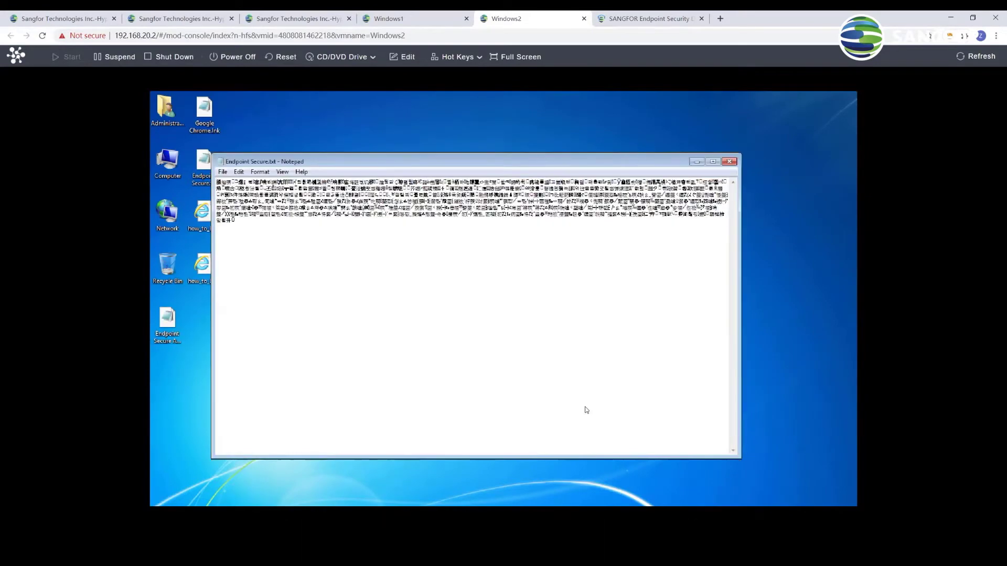
# Step: Minimize the garbled Notepad window on Windows2
pyautogui.click(697, 162)
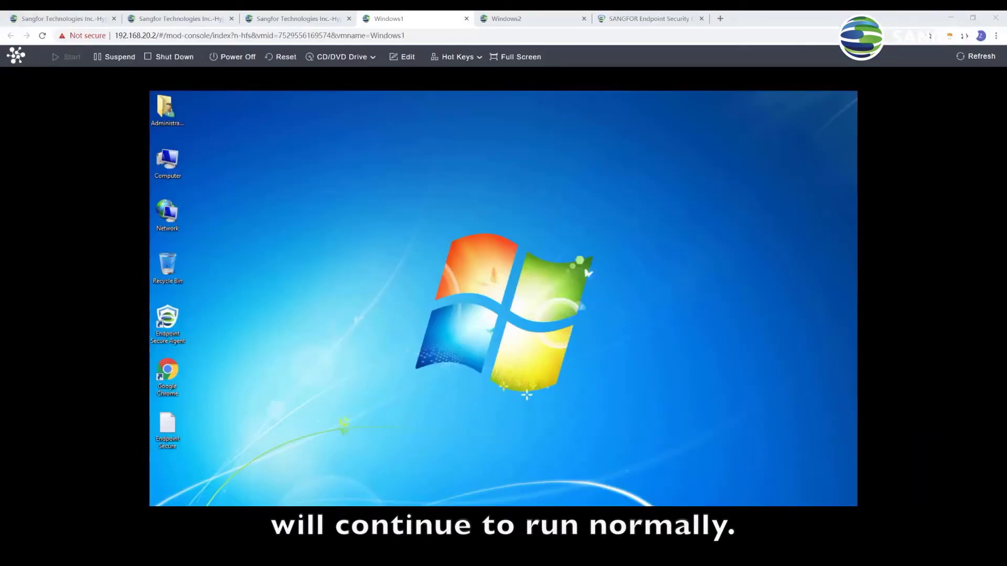
# Step: Open the Endpoint Secure file on Windows1 and Windows2, selecting each file's readable text
pyautogui.doubleClick(168, 431)
pyautogui.moveTo(265, 145); pyautogui.dragTo(625, 168)
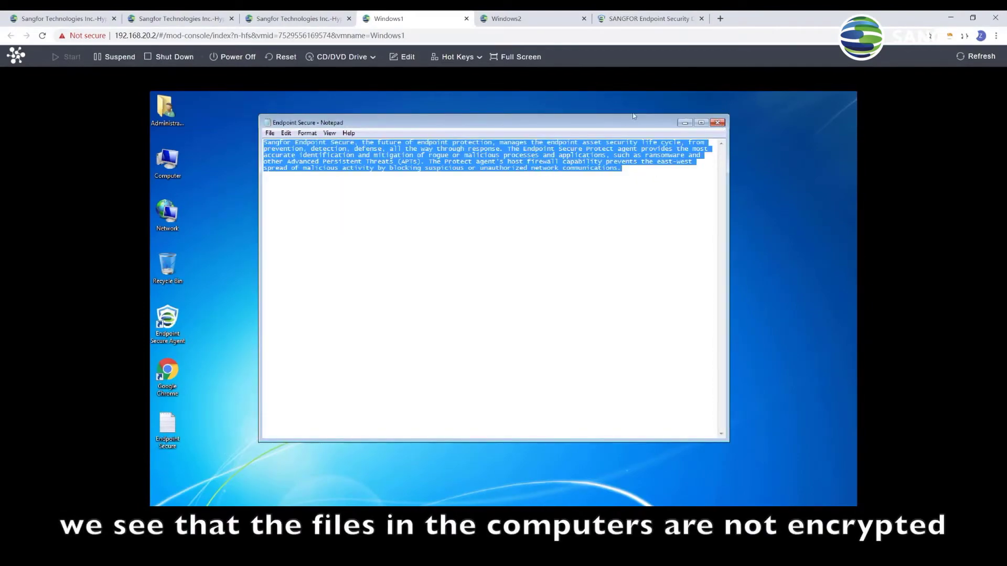
pyautogui.click(524, 18)
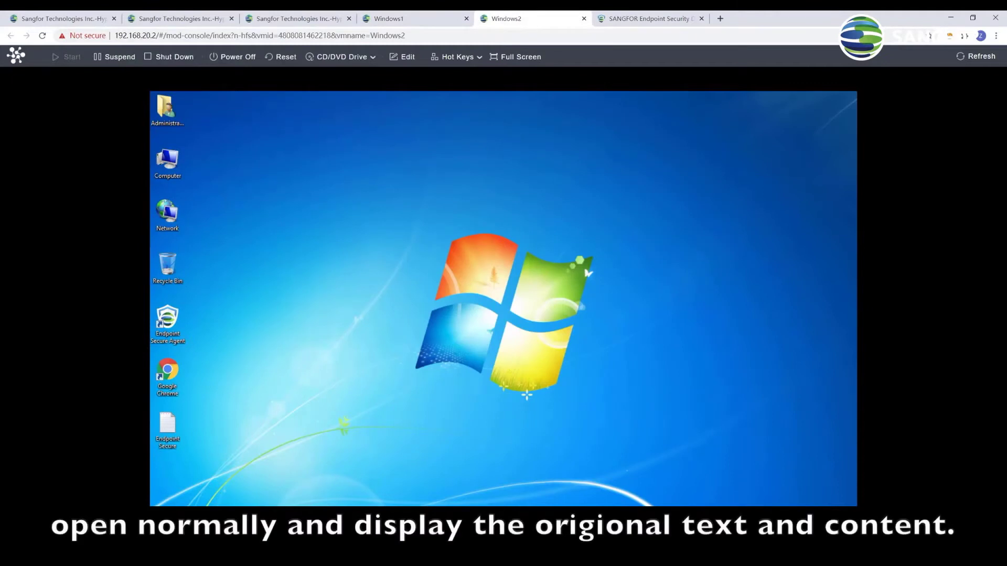
pyautogui.doubleClick(168, 430)
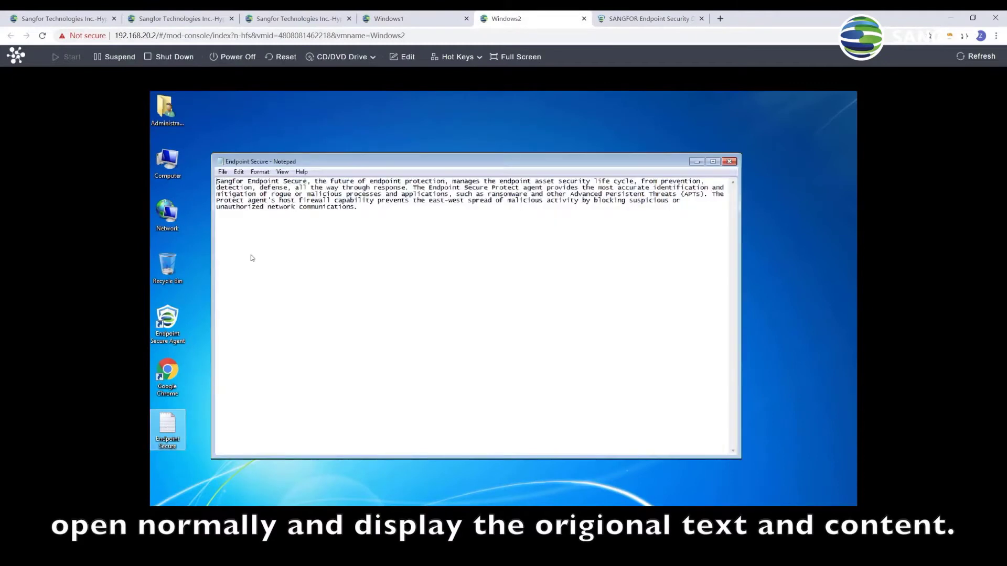
pyautogui.moveTo(218, 183); pyautogui.dragTo(367, 210)
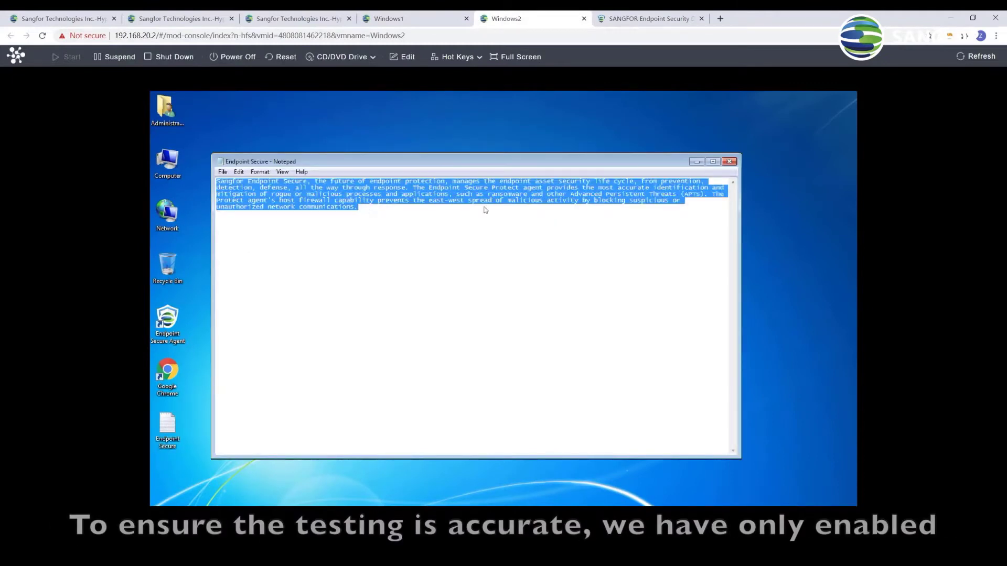
# Step: Close Windows2's Notepad, enable RDP brute-force attack protection, and open Computer on Windows1
pyautogui.click(727, 162)
pyautogui.click(655, 20)
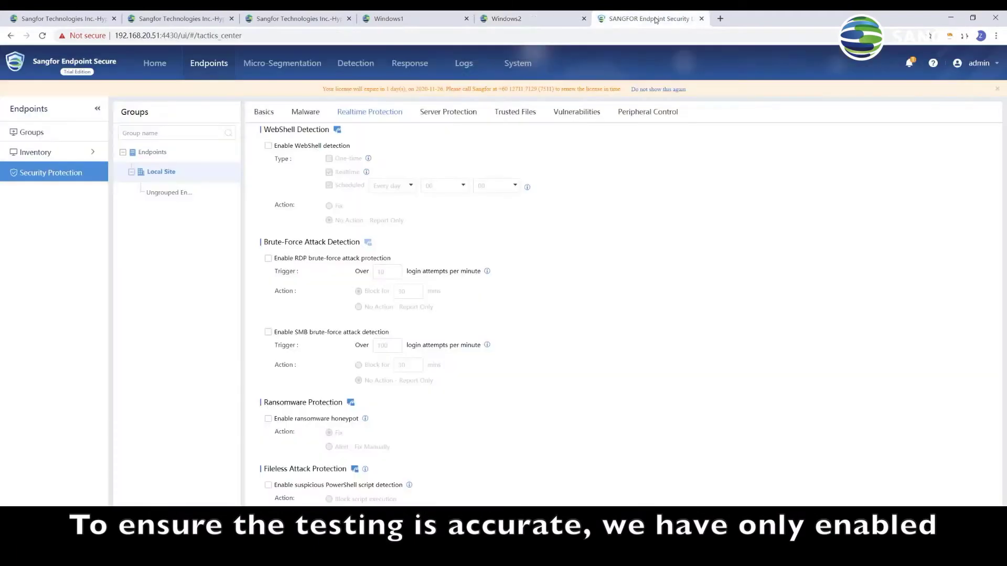
pyautogui.click(269, 259)
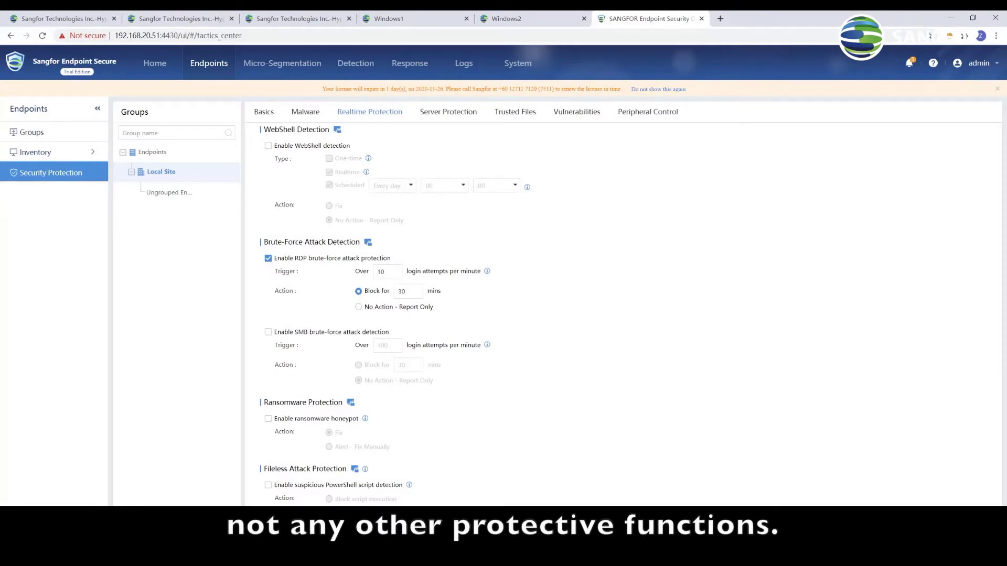
pyautogui.click(408, 20)
pyautogui.doubleClick(167, 163)
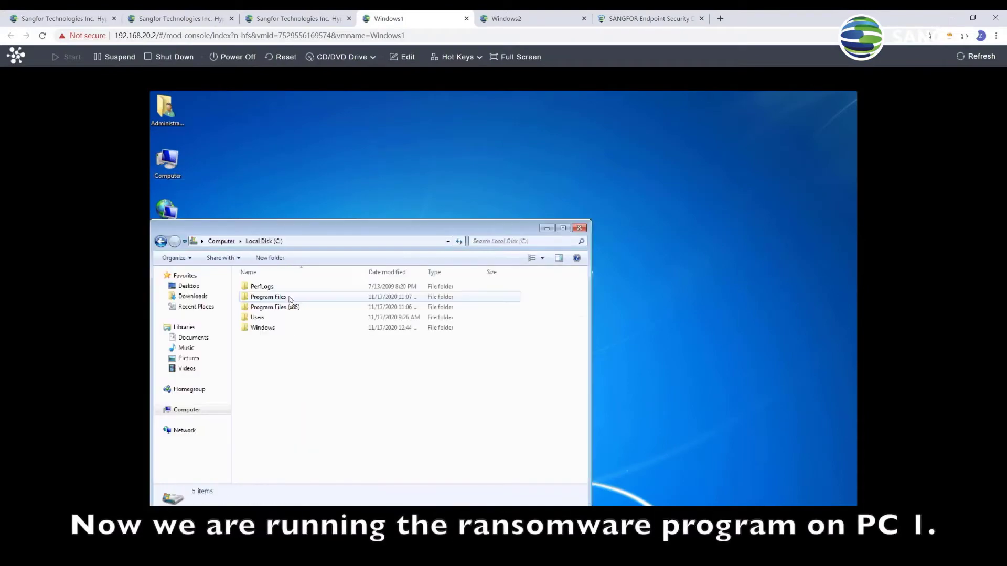
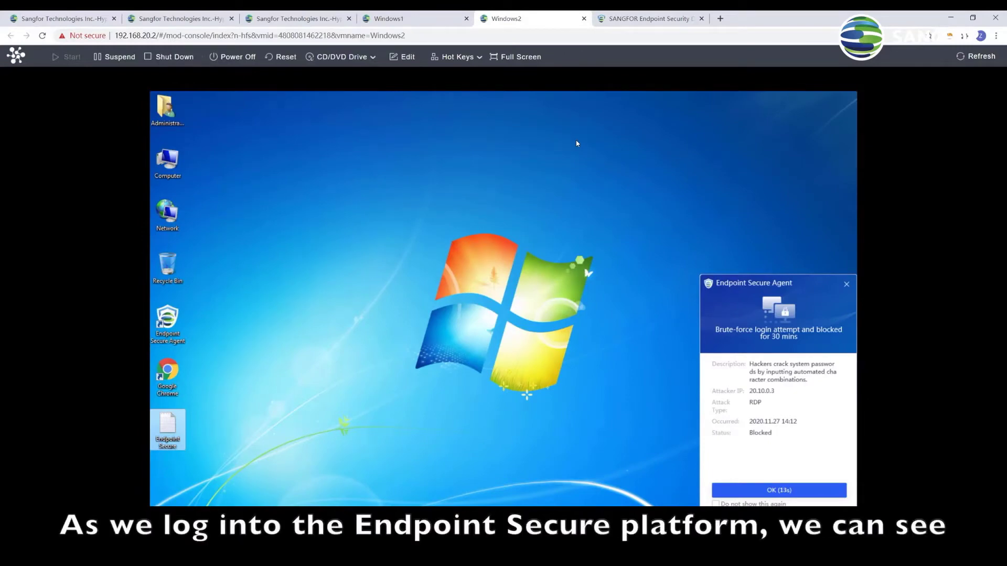
# Step: Dismiss the Windows2 brute-force-blocked alert and return to the Endpoint Secure management console
pyautogui.click(791, 492)
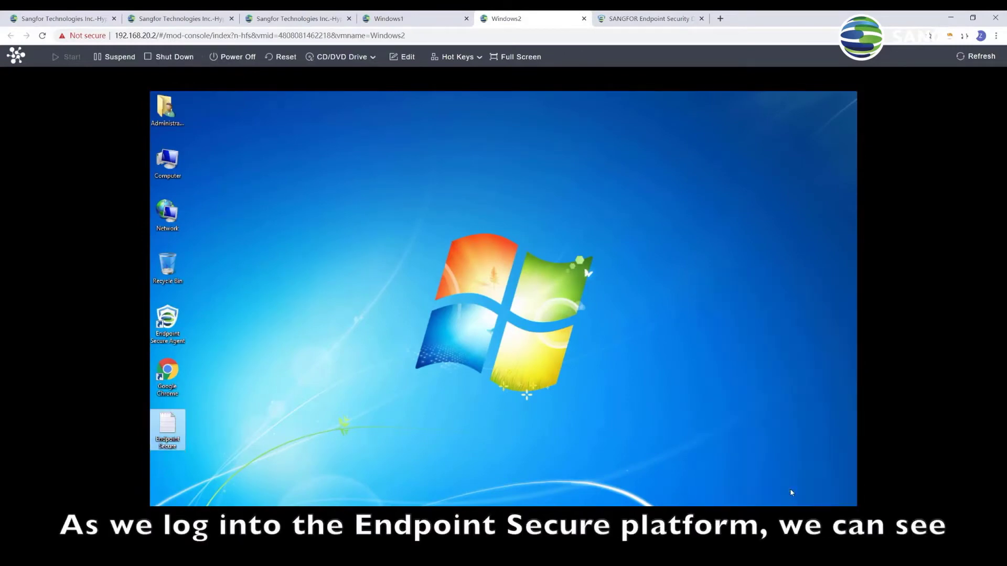
pyautogui.click(662, 18)
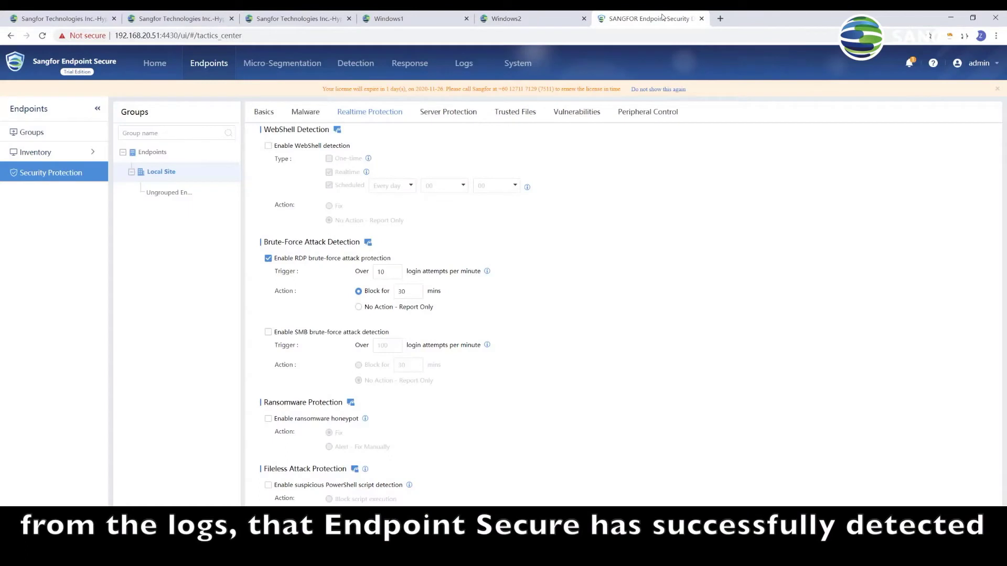
# Step: Review the RDP brute-force event from 20.10.0.3 against Windows2 in Security Events
pyautogui.click(409, 63)
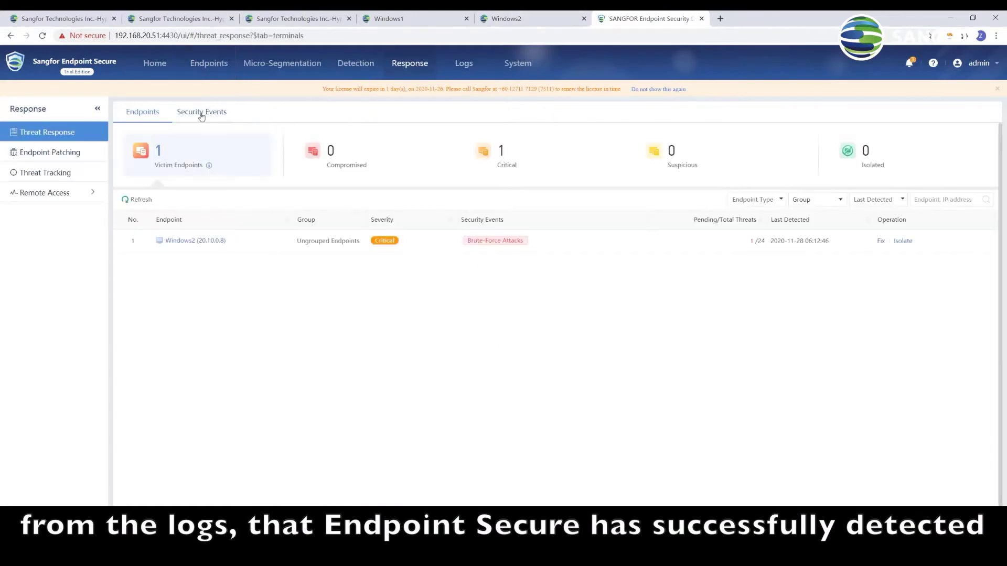
pyautogui.click(201, 112)
pyautogui.click(446, 155)
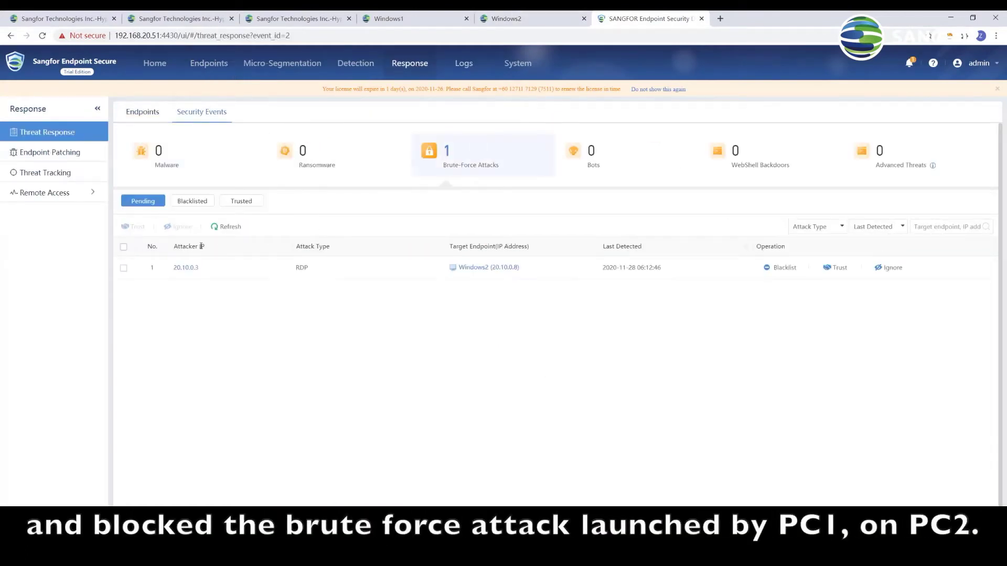
pyautogui.click(124, 268)
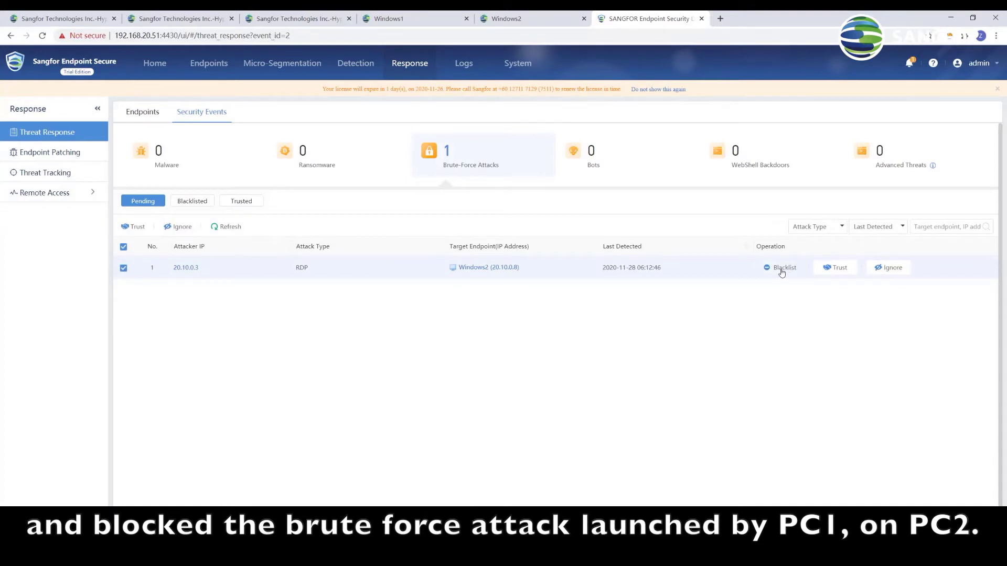
pyautogui.click(395, 19)
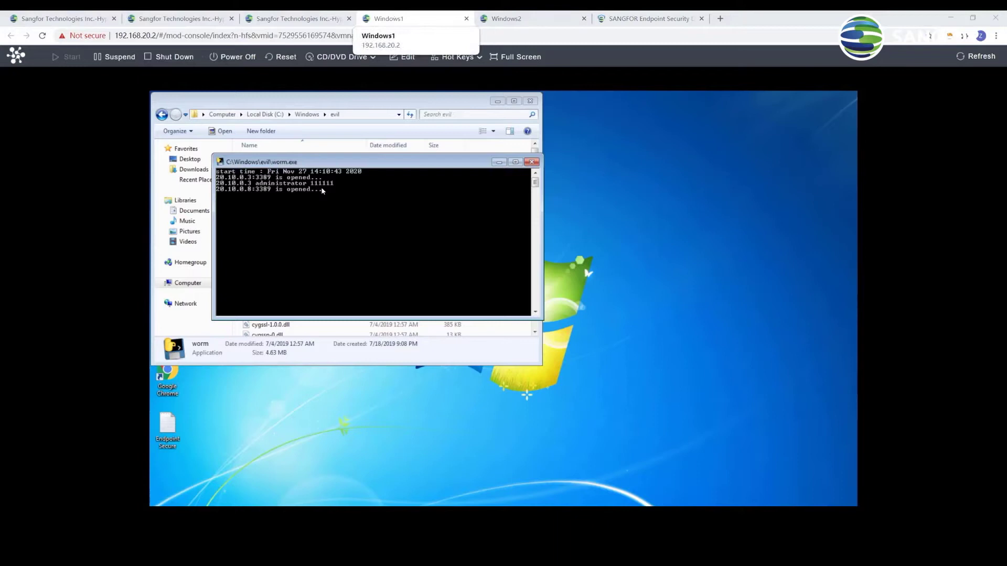
# Step: Open the Endpoint Secure text file on Windows1, confirm its paragraph is readable, and close it
pyautogui.doubleClick(167, 426)
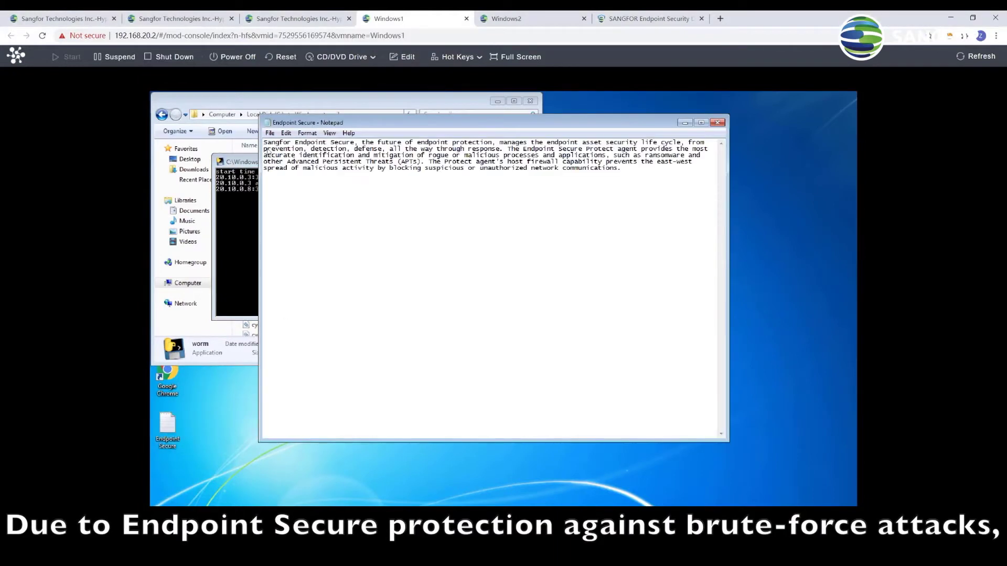
pyautogui.moveTo(540, 158); pyautogui.dragTo(623, 172)
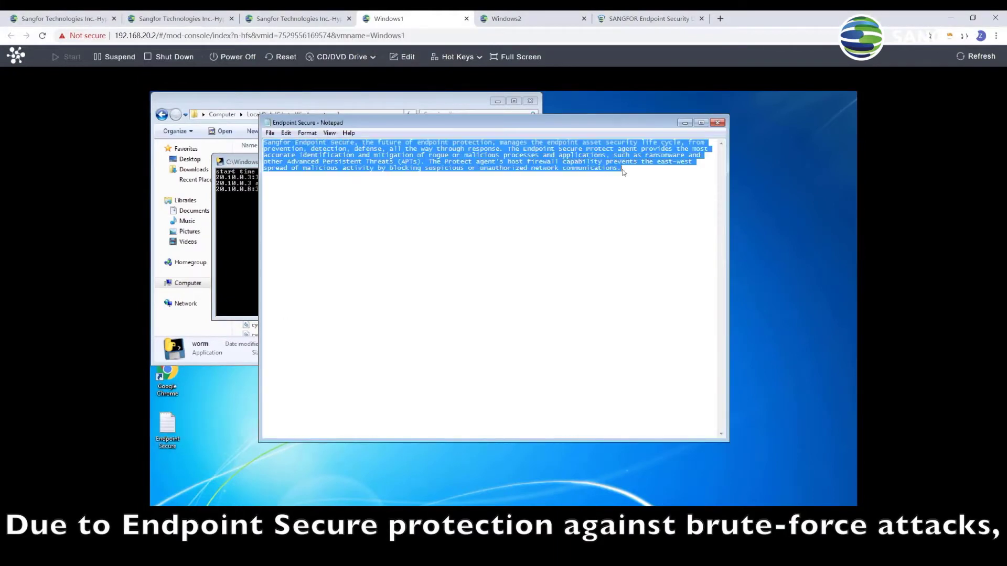
pyautogui.click(722, 122)
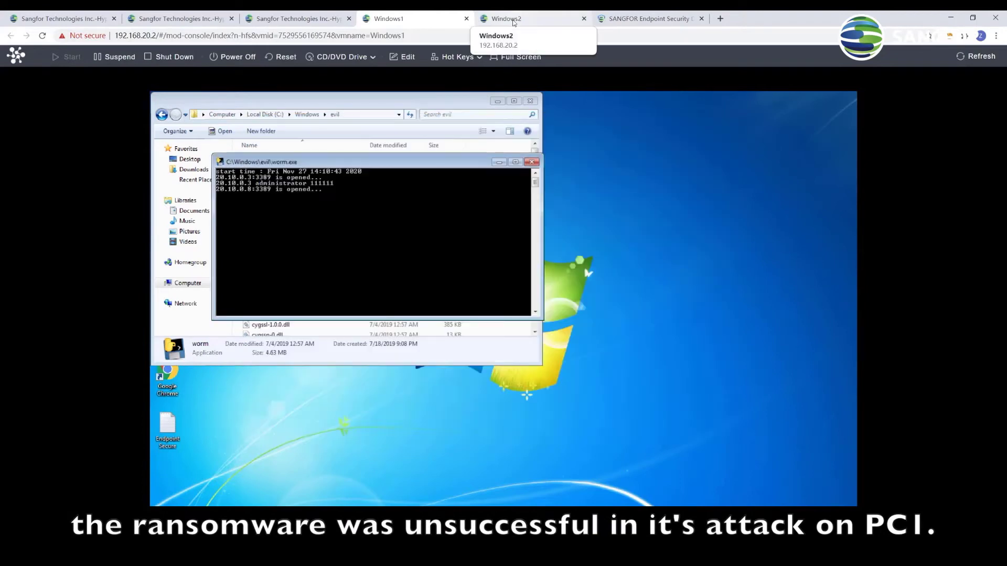
# Step: Open the same Endpoint Secure text file on Windows2 and confirm its paragraph is intact
pyautogui.click(514, 23)
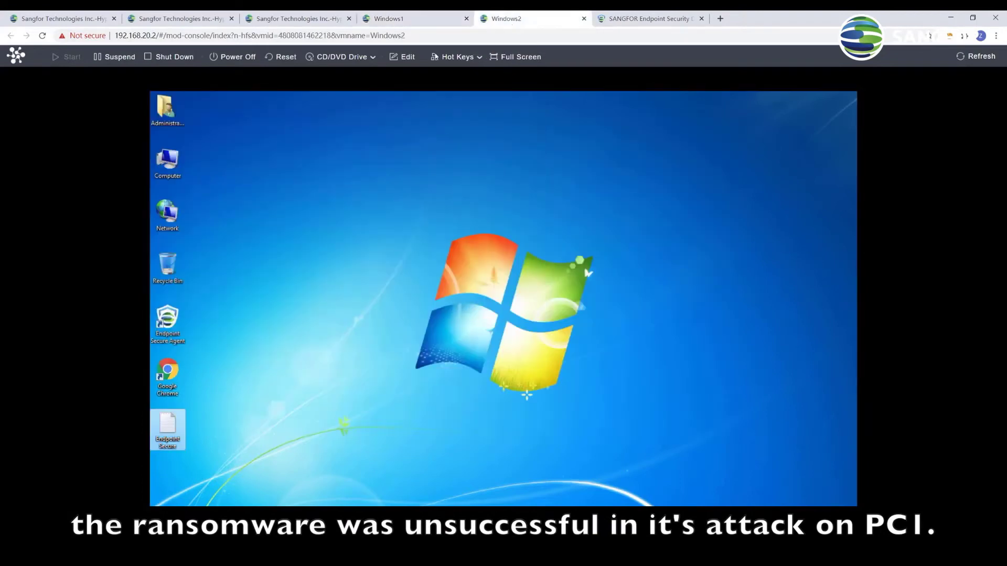
pyautogui.doubleClick(168, 433)
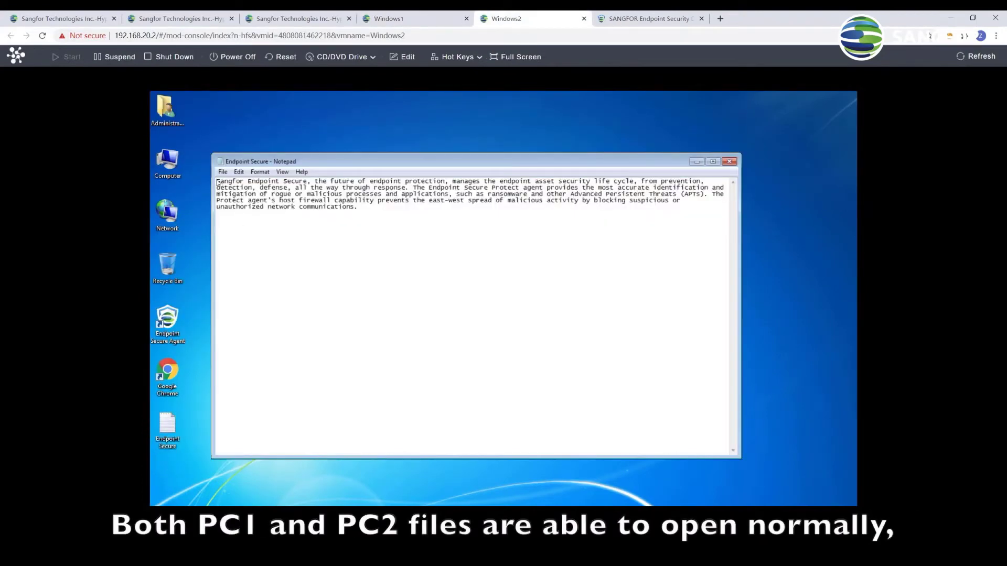
pyautogui.moveTo(218, 183); pyautogui.dragTo(394, 211)
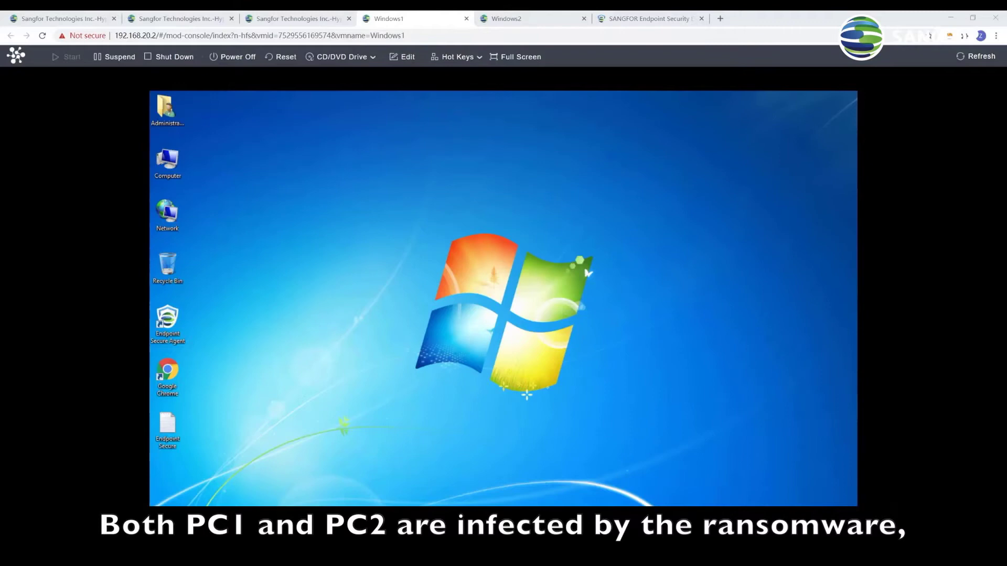
# Step: Reopen the Endpoint Secure file on Windows1, select all its text, and close it
pyautogui.doubleClick(168, 426)
pyautogui.hotkey('ctrl', 'a')
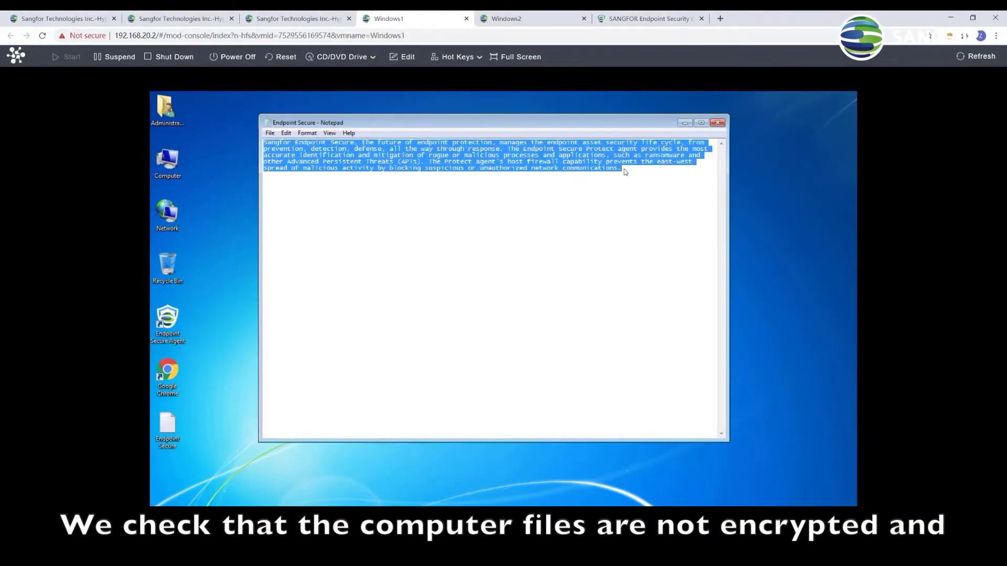
pyautogui.click(718, 124)
# Step: Reopen the Endpoint Secure file on Windows2, select all its text, and close it
pyautogui.click(529, 23)
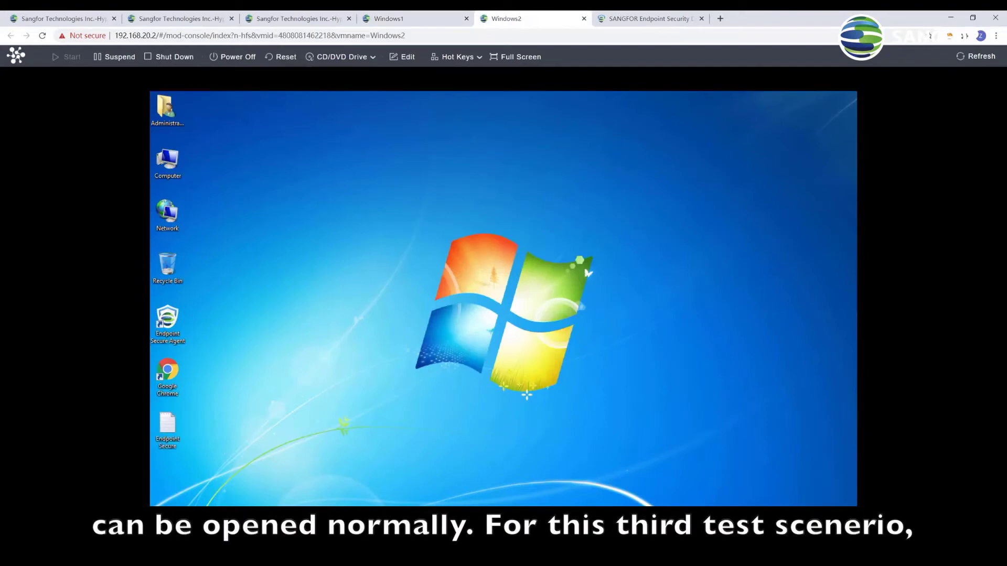
pyautogui.doubleClick(163, 424)
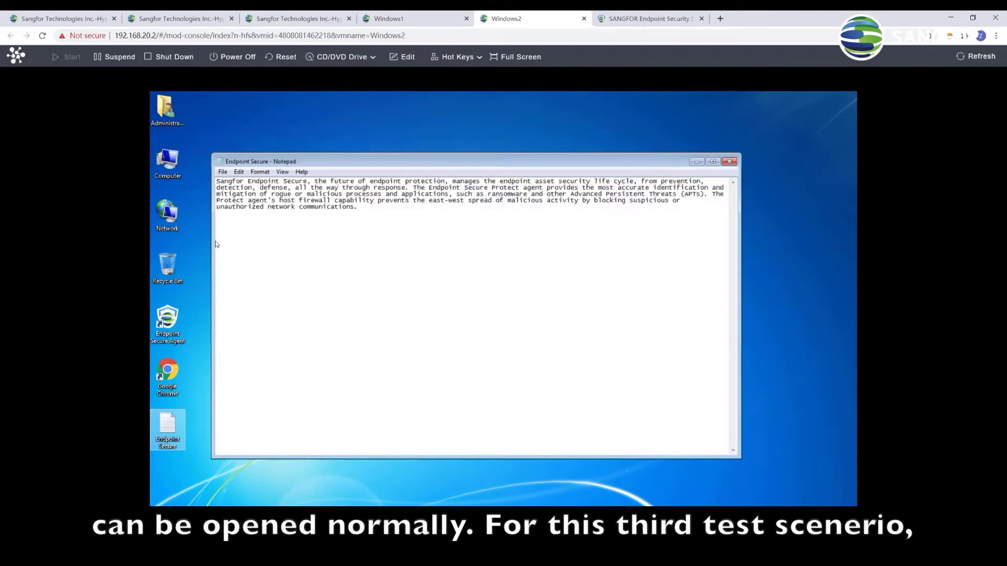
pyautogui.hotkey('ctrl', 'a')
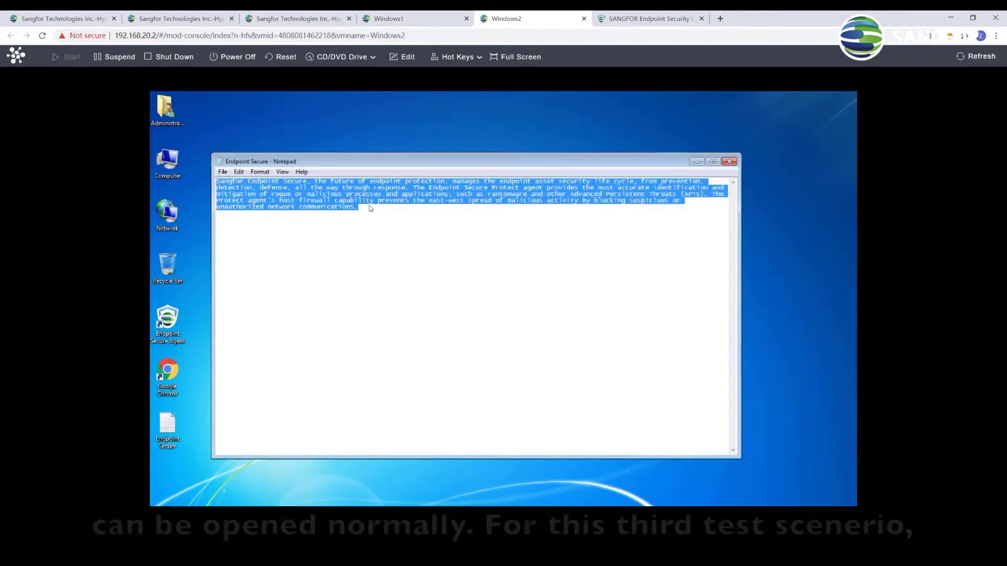
pyautogui.click(728, 162)
# Step: Inspect the Anti-Ransom deny rule's ports (3389; 135,137,138,139,445) unchanged, then view Miscellaneous settings
pyautogui.click(647, 21)
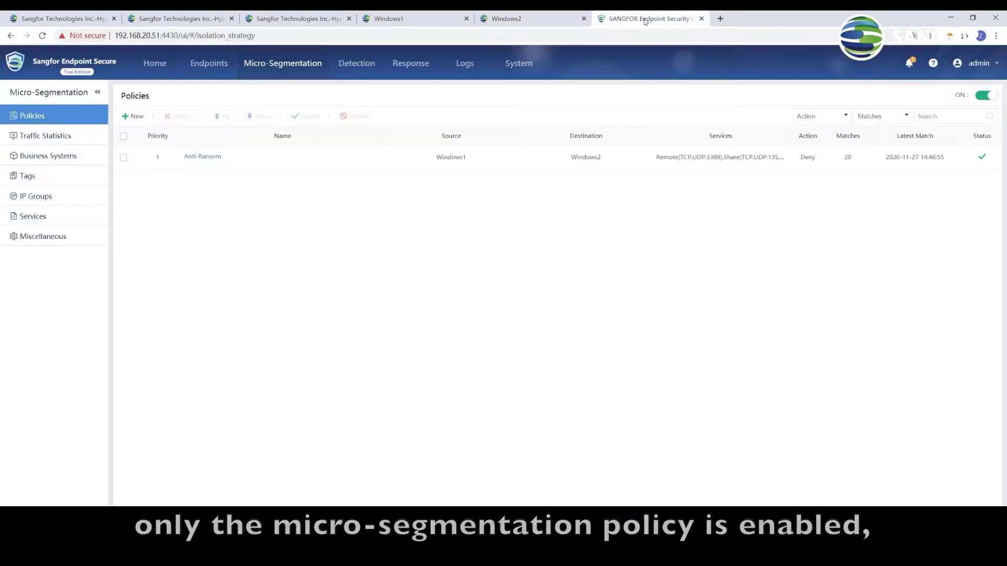
pyautogui.click(209, 159)
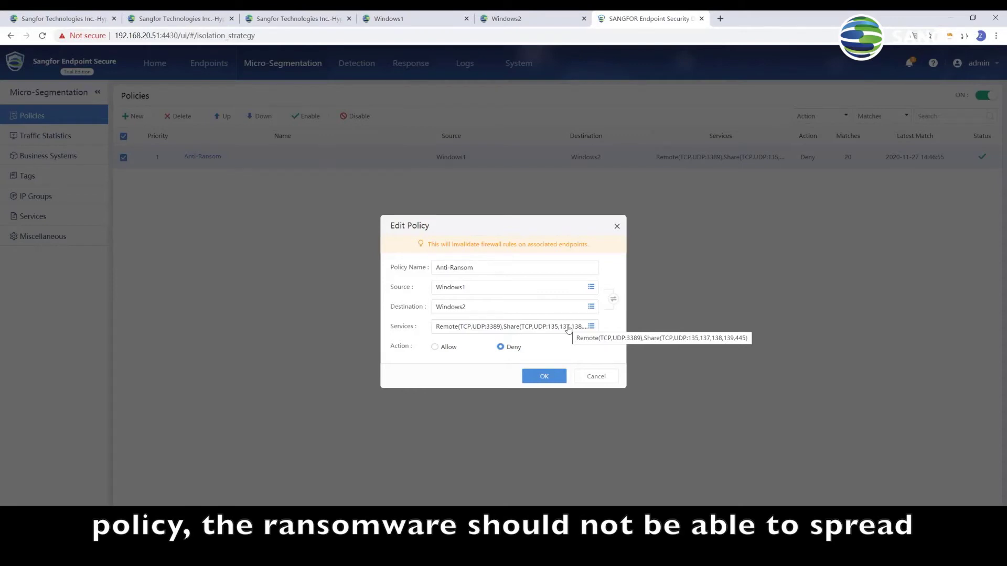
pyautogui.click(595, 377)
pyautogui.click(87, 244)
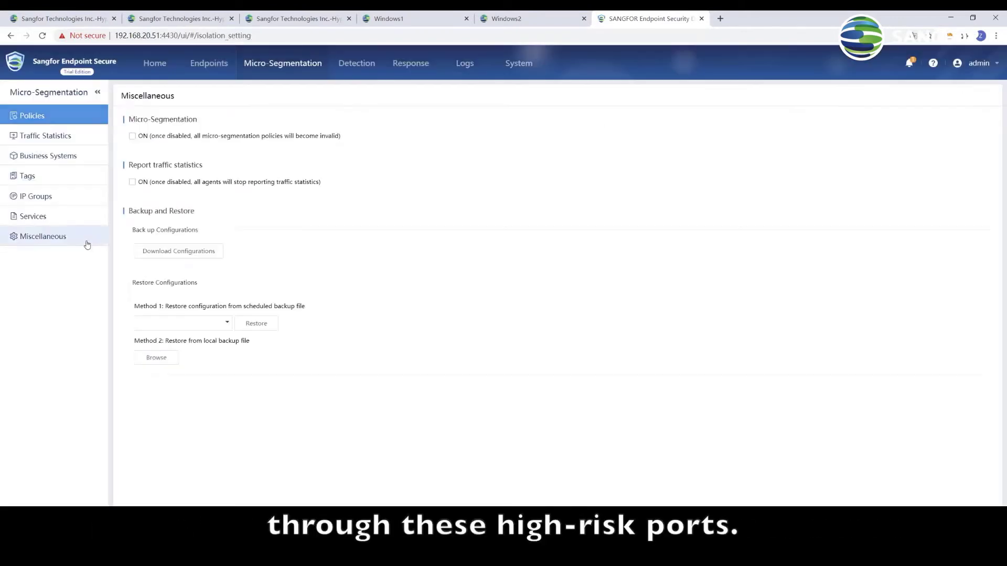
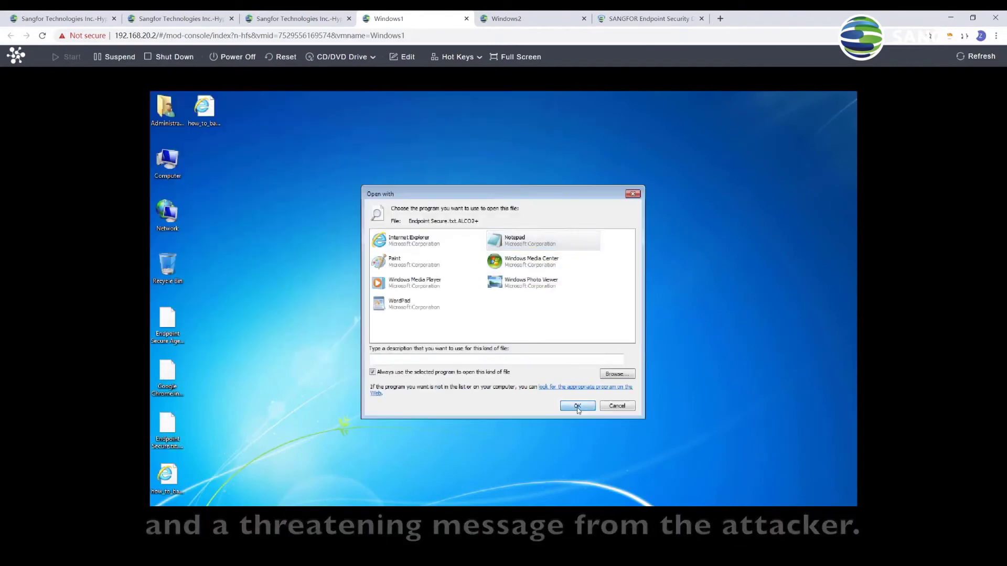
# Step: On Windows1, close the garbled encrypted file, then open, read and close the ransom note
pyautogui.click(578, 406)
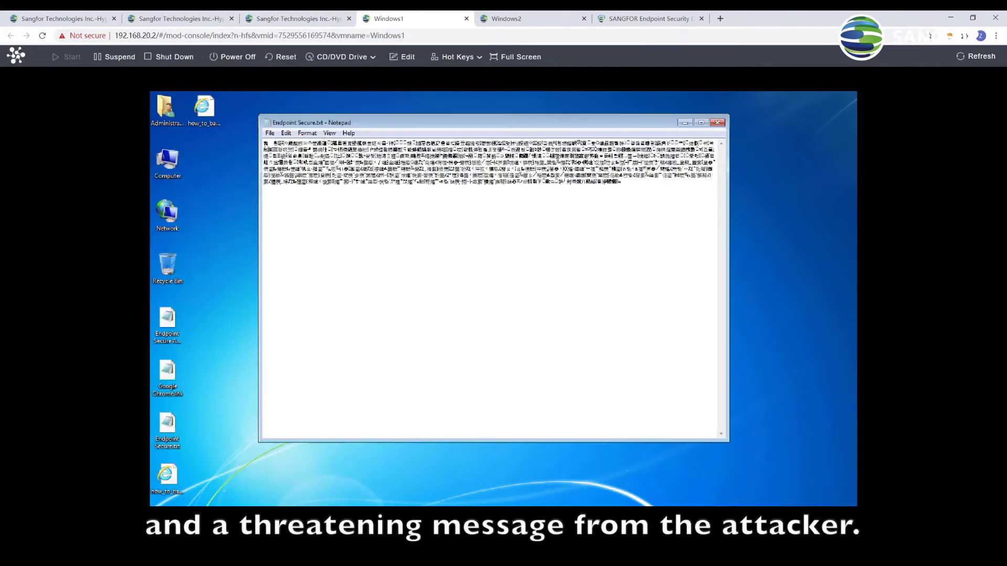
pyautogui.doubleClick(204, 108)
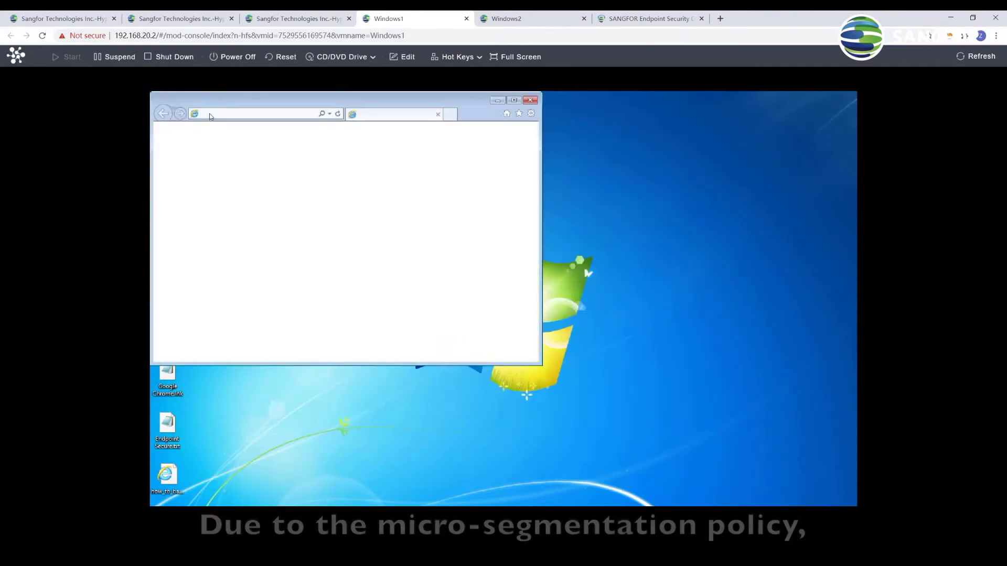
pyautogui.scroll(-5, 352, 245)
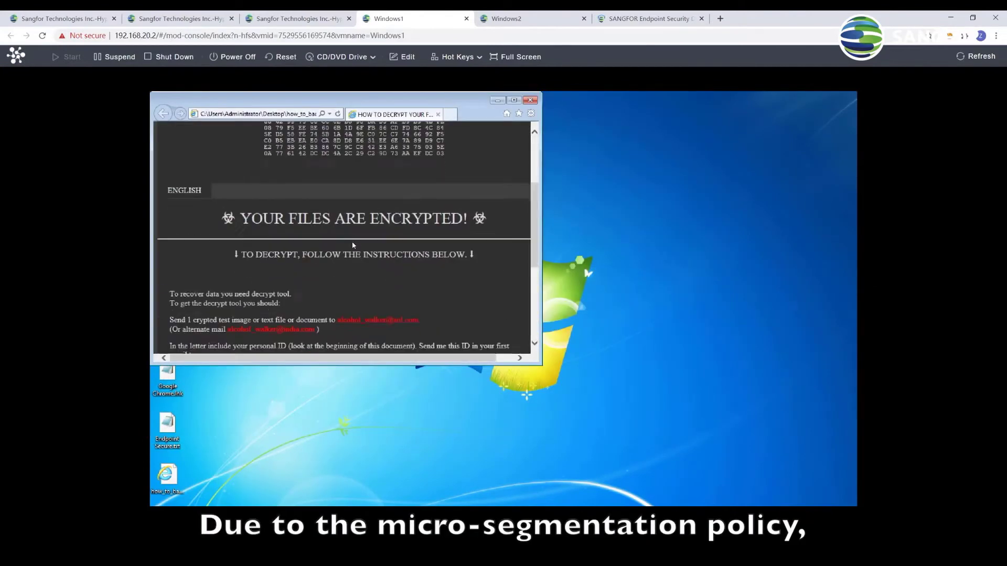
pyautogui.click(531, 100)
# Step: On Windows2, open Endpoint Secure.txt, select its readable text, and close Notepad
pyautogui.click(523, 23)
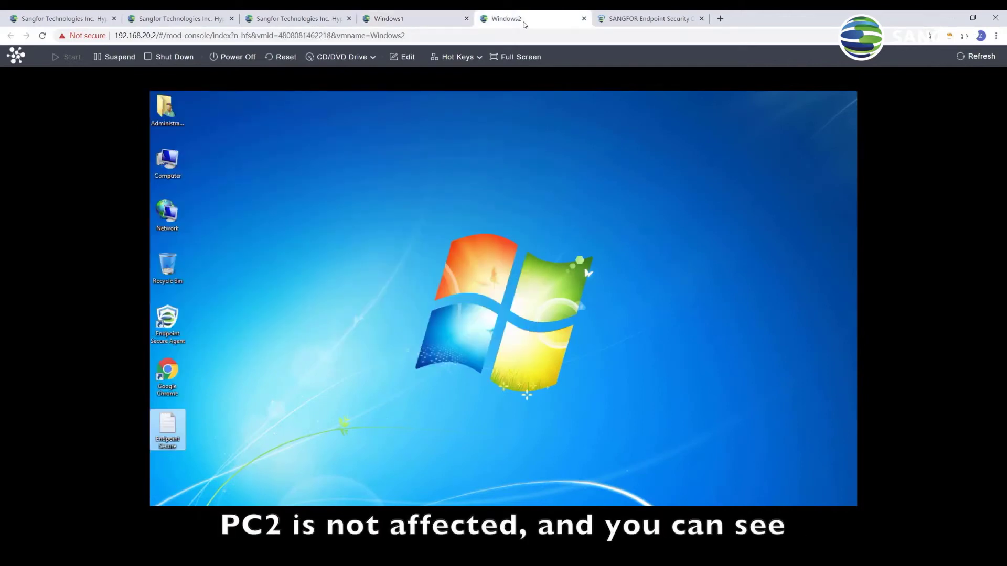
pyautogui.doubleClick(167, 428)
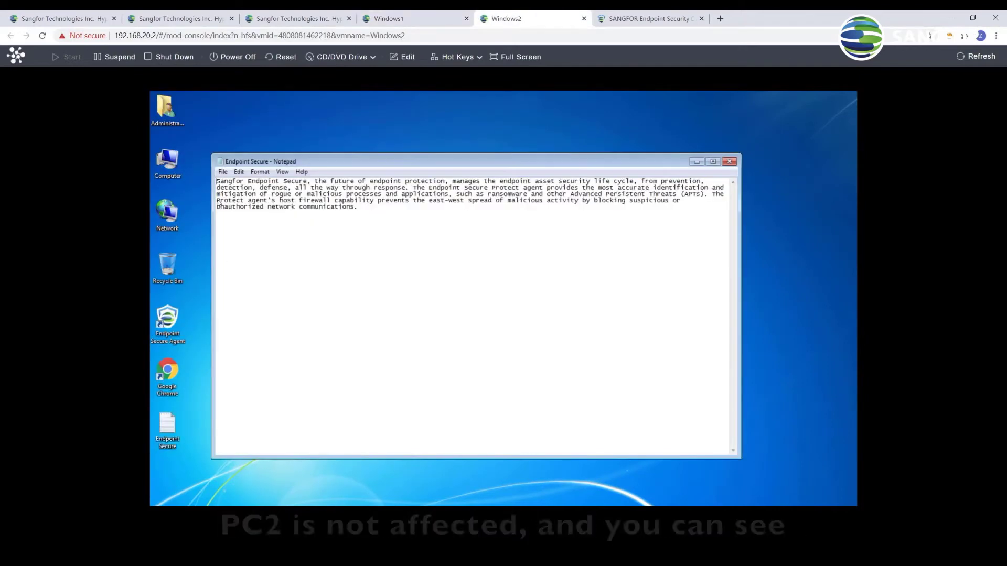
pyautogui.moveTo(216, 181); pyautogui.dragTo(370, 211)
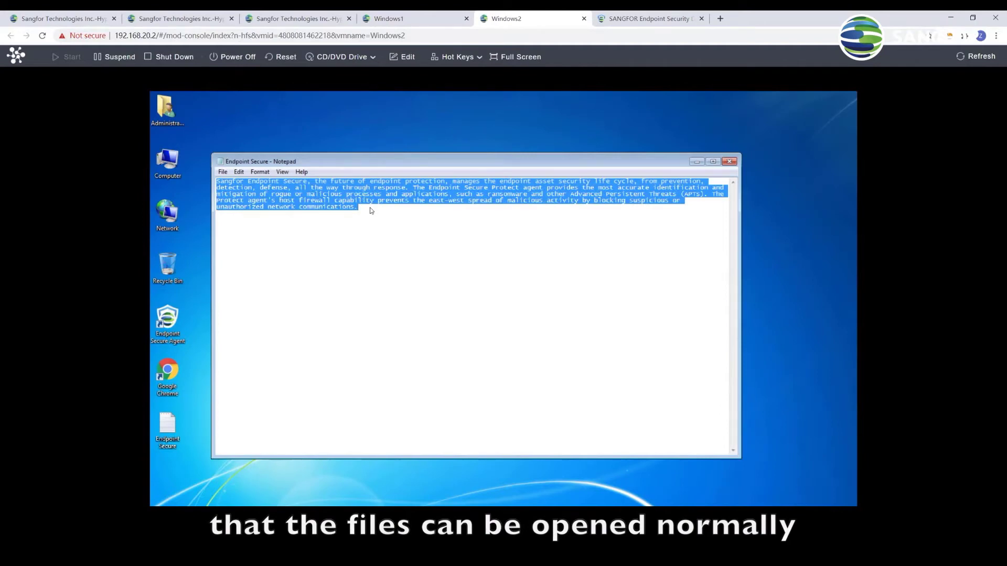
pyautogui.click(729, 162)
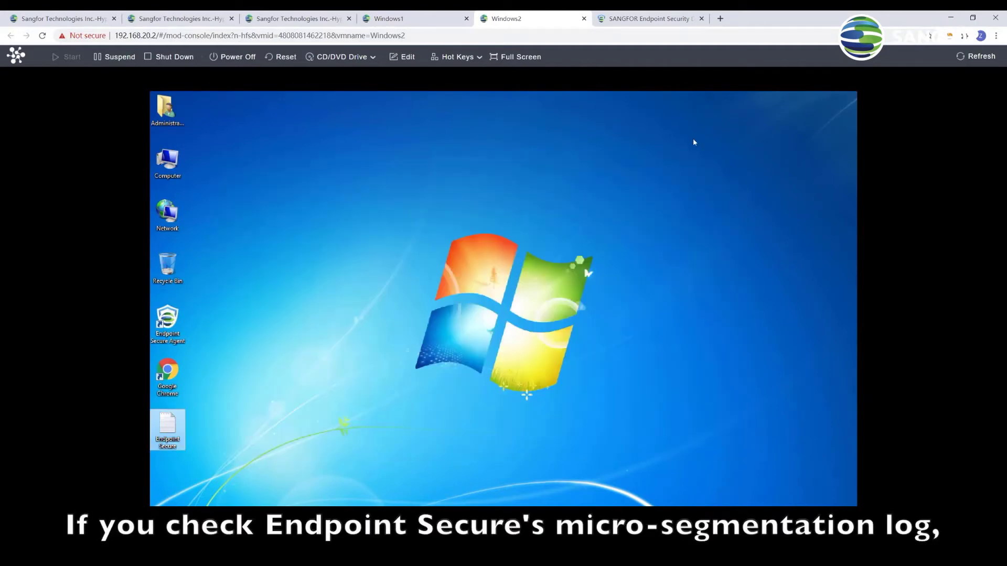
# Step: Filter the Micro-Segmentation Traffic Statistics graph to Windows2 and show the Windows1–Windows2 connection details
pyautogui.click(650, 19)
pyautogui.click(60, 138)
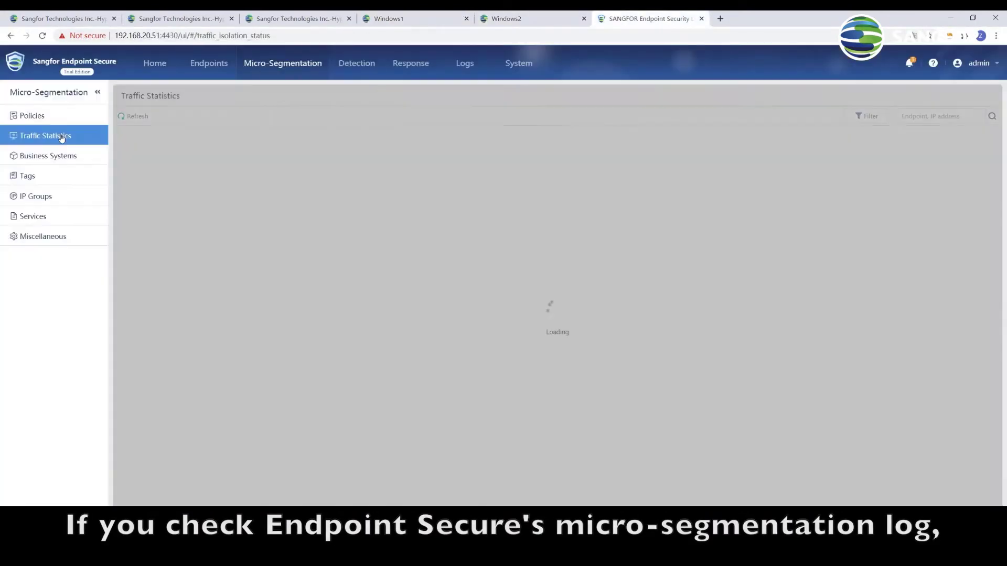
pyautogui.write('Windows')
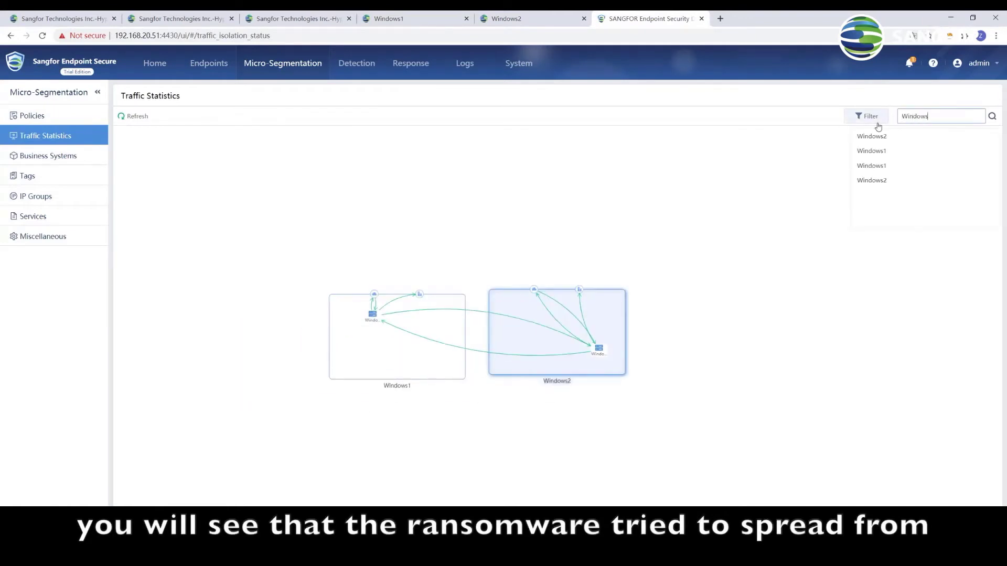
pyautogui.write('2')
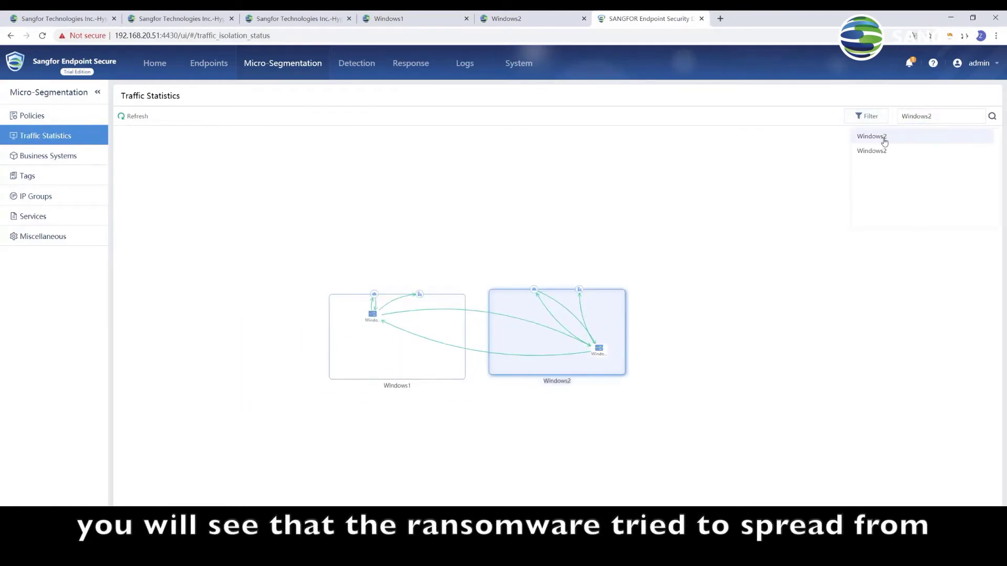
pyautogui.click(473, 315)
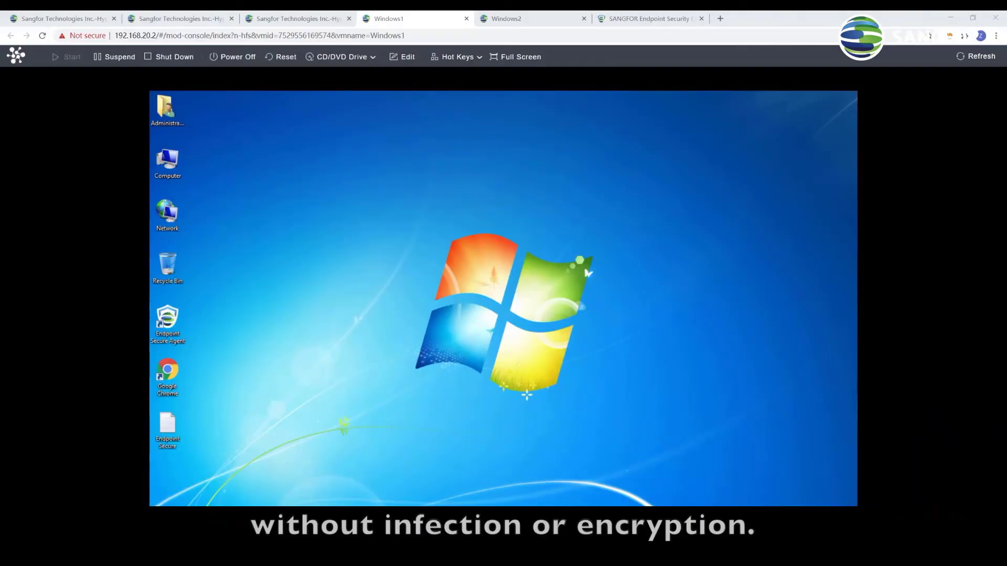
# Step: On Windows1, open Endpoint Secure.txt, select its readable text, and close Notepad
pyautogui.doubleClick(167, 425)
pyautogui.moveTo(264, 142); pyautogui.dragTo(621, 169)
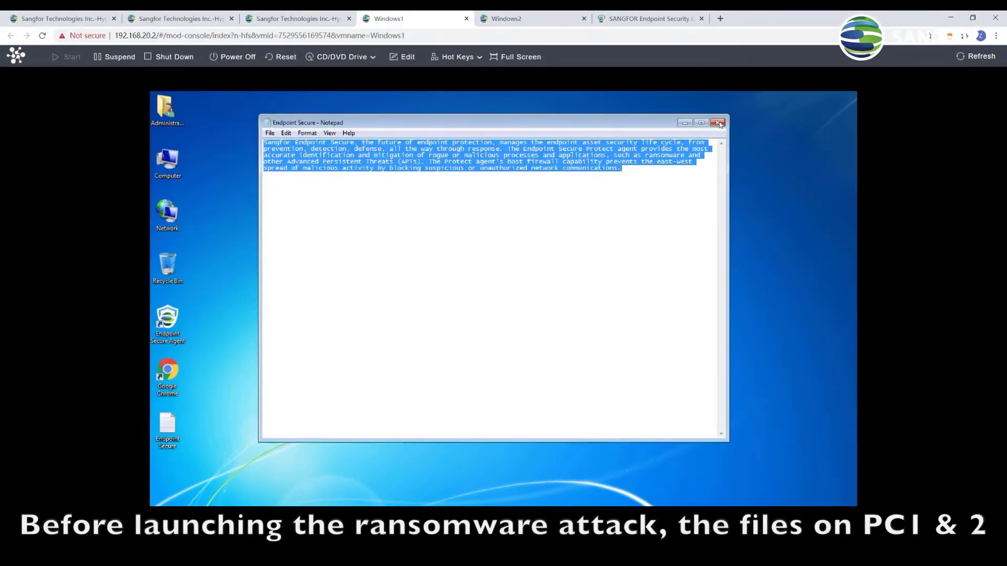
pyautogui.click(506, 18)
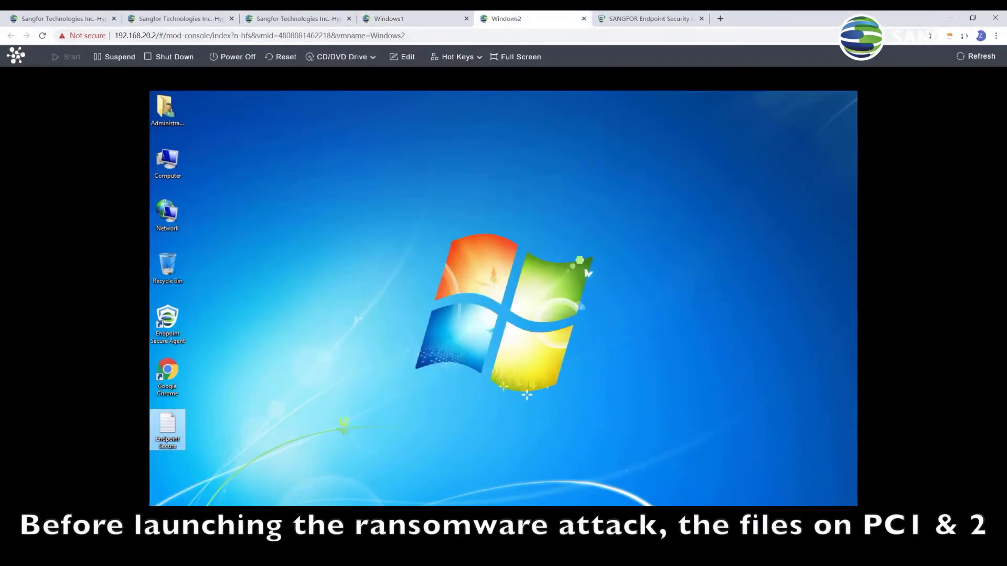
# Step: Repeat on Windows2: open Endpoint Secure.txt, select its text, and close Notepad
pyautogui.doubleClick(171, 424)
pyautogui.moveTo(215, 181); pyautogui.dragTo(386, 210)
pyautogui.click(729, 155)
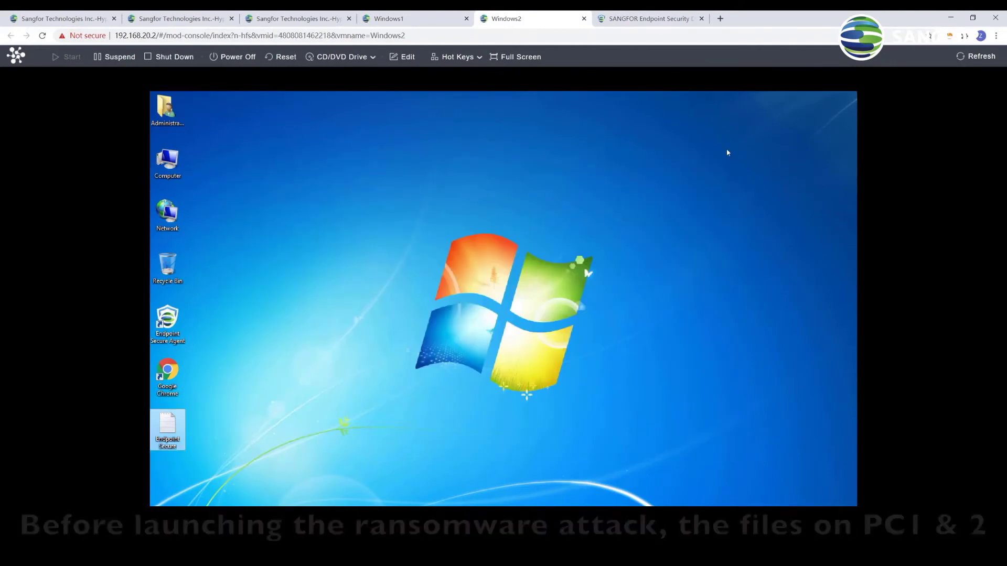
# Step: Review the Realtime Protection policy's Ransomware Protection settings, then return to the Windows1 console
pyautogui.click(661, 21)
pyautogui.click(69, 156)
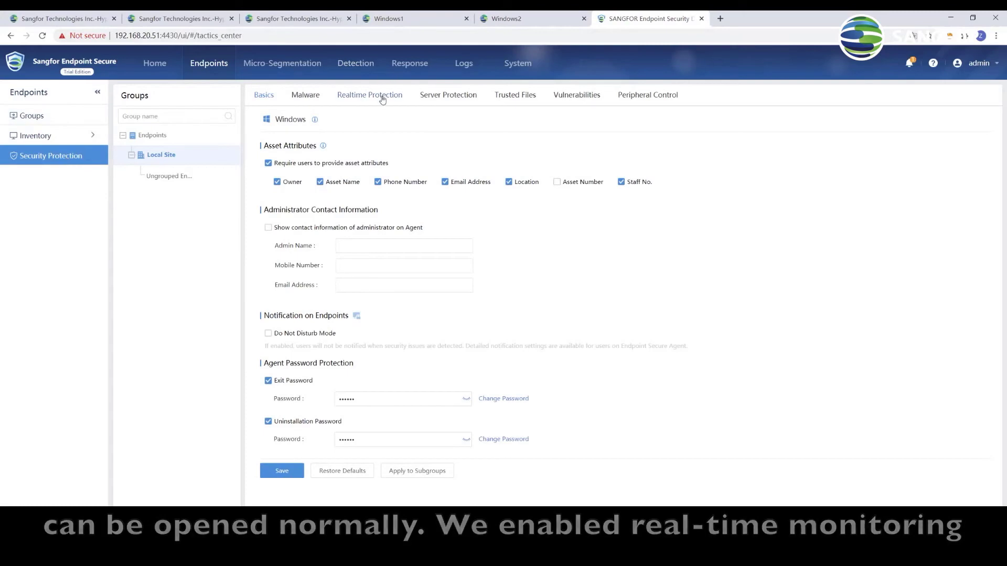
pyautogui.click(383, 98)
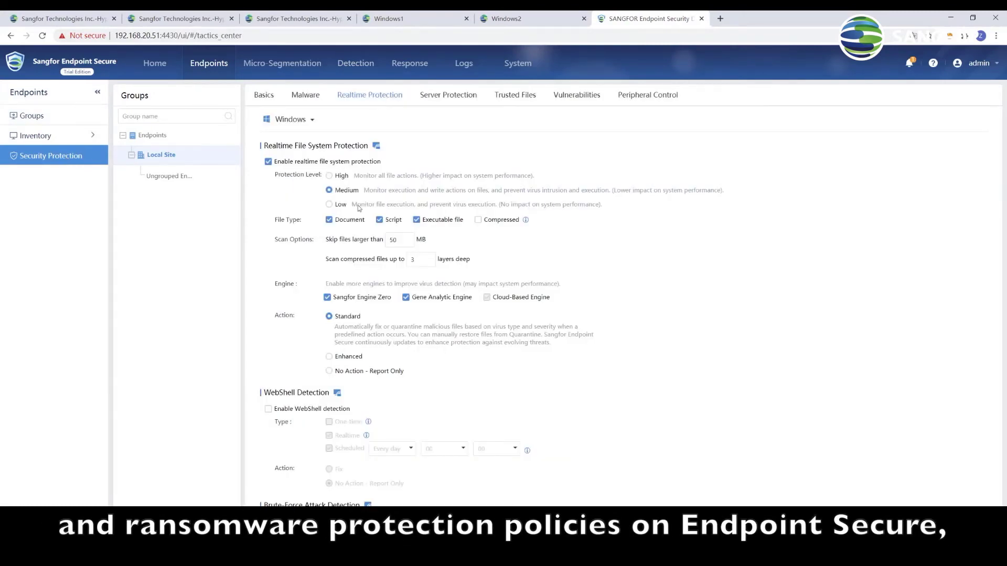
pyautogui.scroll(-5, 359, 208)
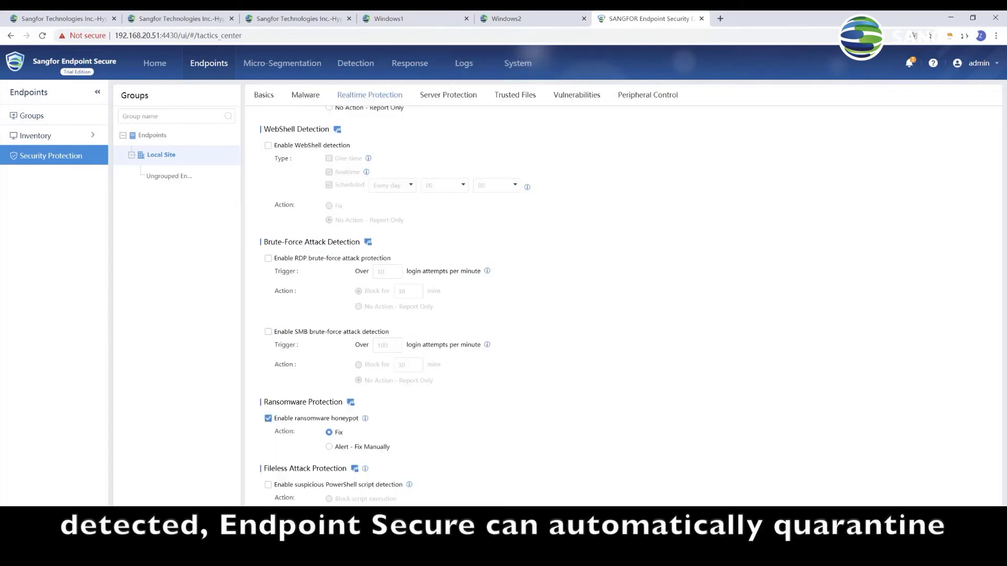
pyautogui.click(418, 20)
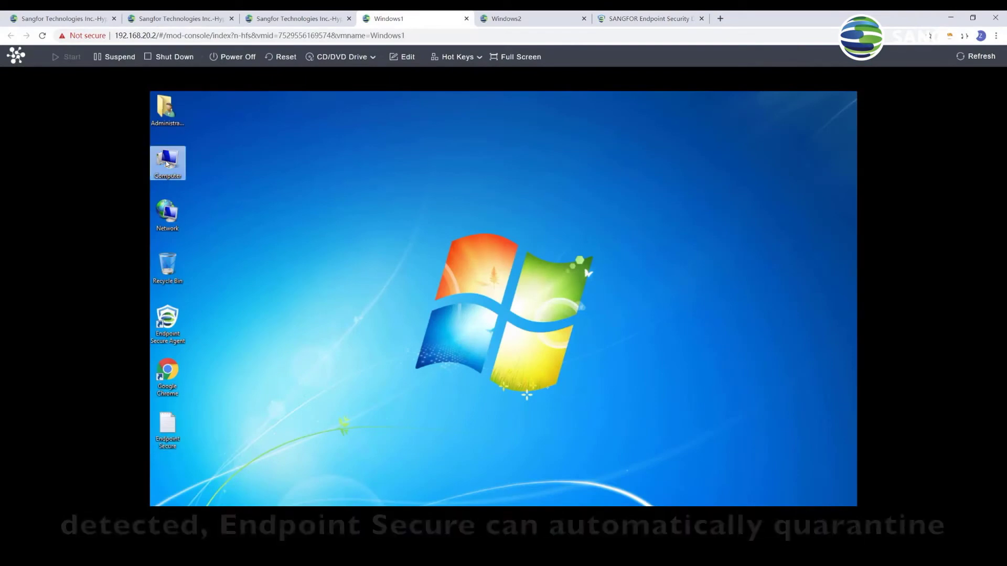
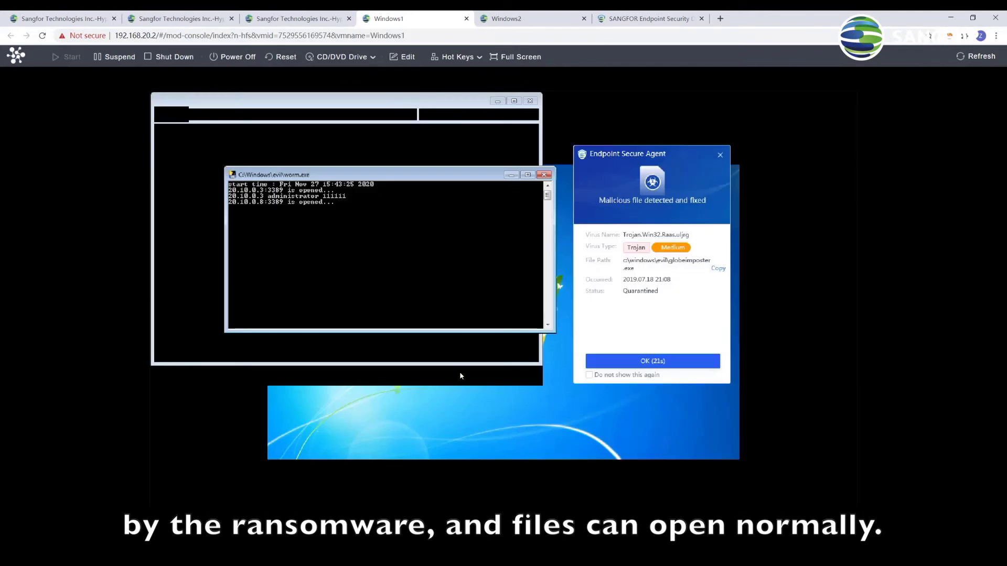
# Step: Dismiss the Windows1 malicious-file alert and close the worm program's console window
pyautogui.click(660, 366)
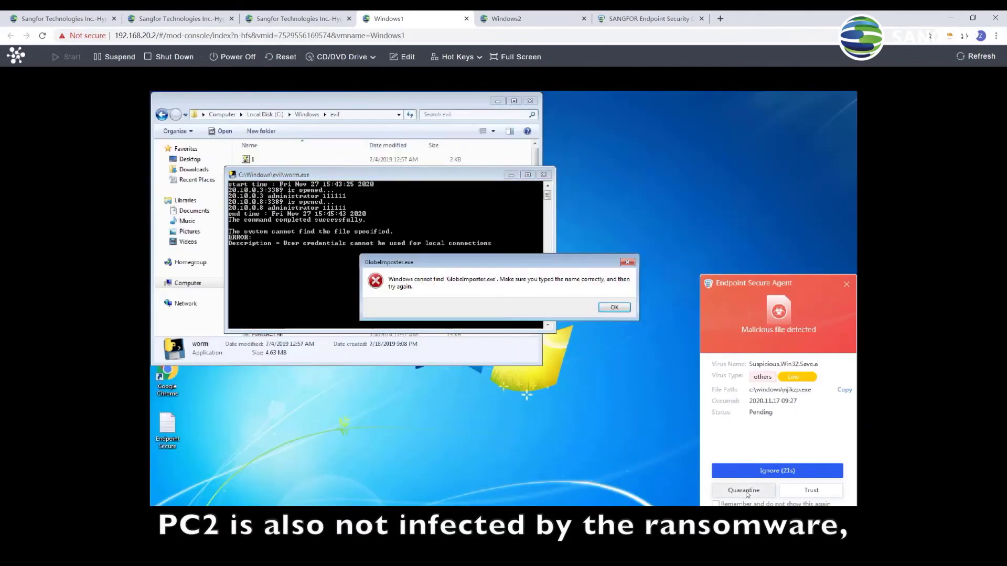
pyautogui.click(743, 490)
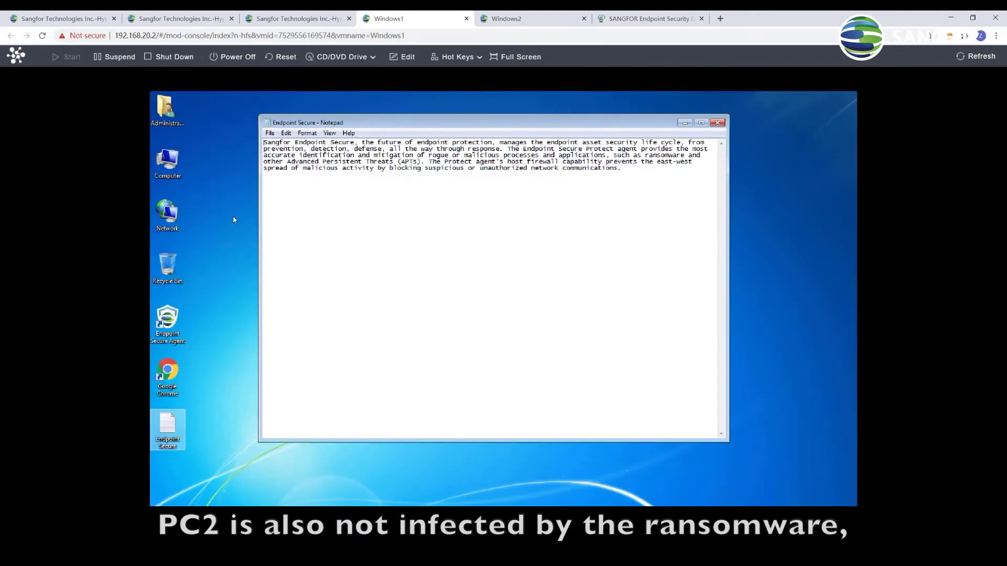
pyautogui.hotkey('ctrl', 'a')
# Step: On Windows2, extract Ransomware.rar with its password and open the Ransomware folder showing WhiteRose
pyautogui.click(545, 21)
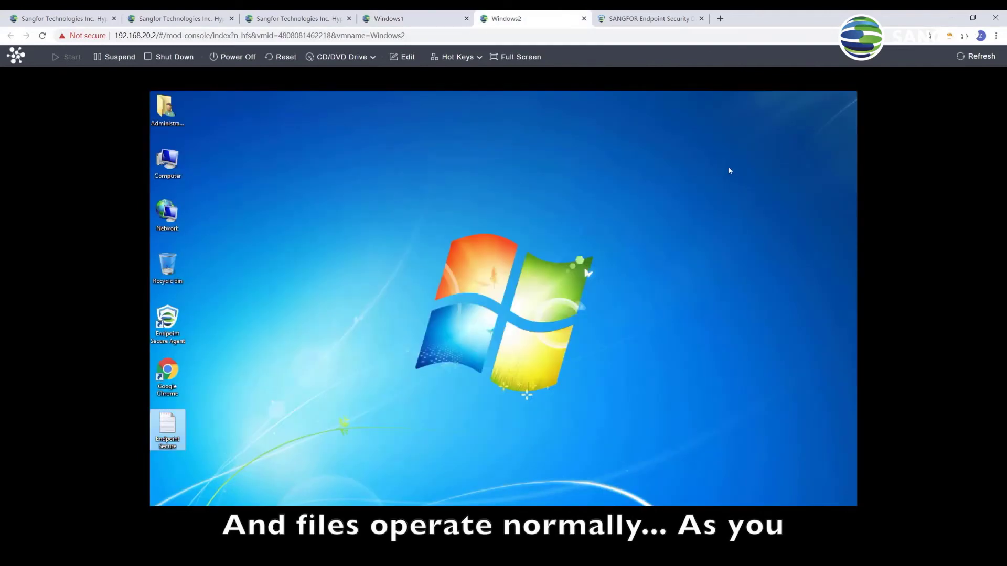
pyautogui.click(650, 18)
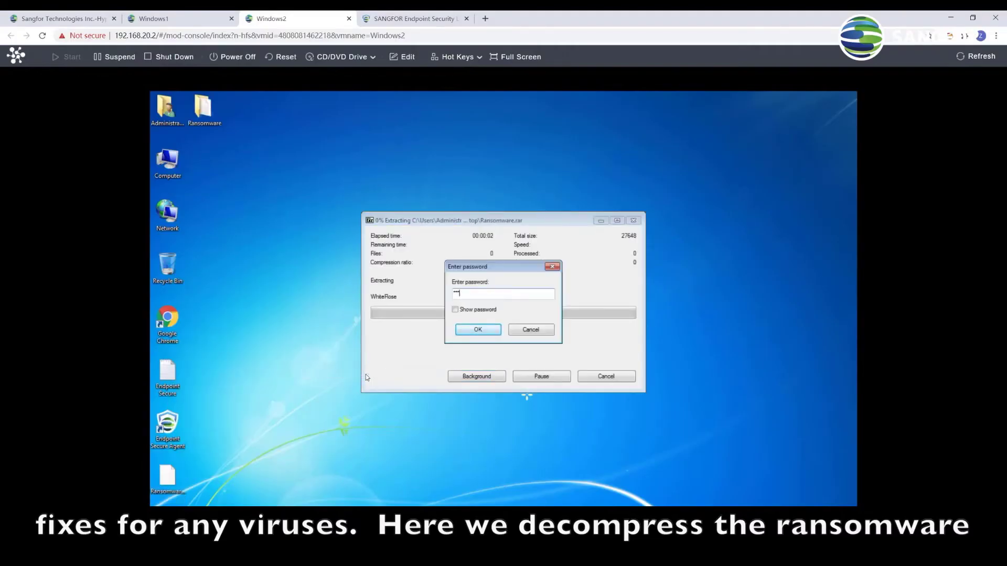
pyautogui.press('Return')
pyautogui.doubleClick(206, 122)
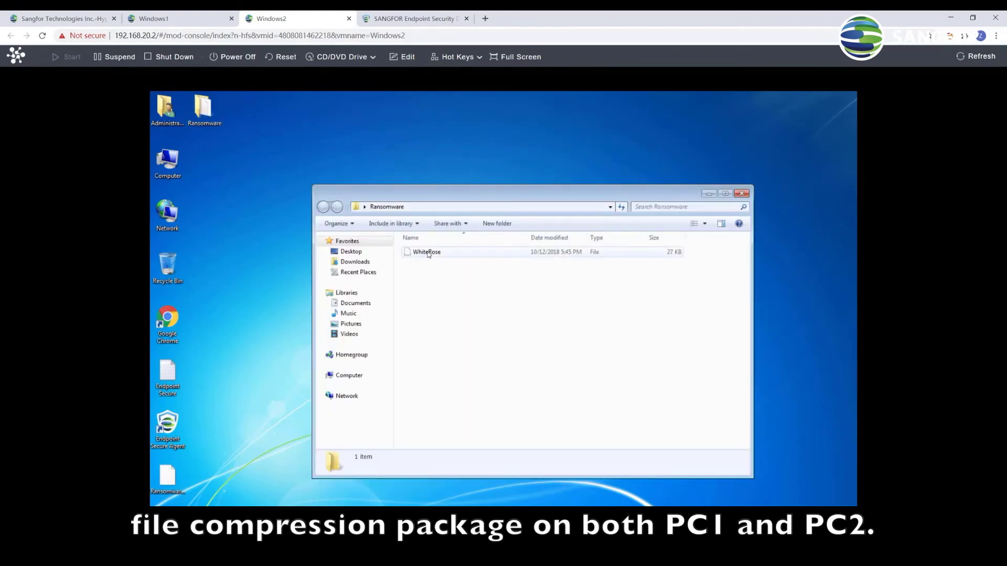
# Step: Scan the Ransomware folder with Endpoint Secure Agent on both Windows1 and Windows2
pyautogui.click(189, 13)
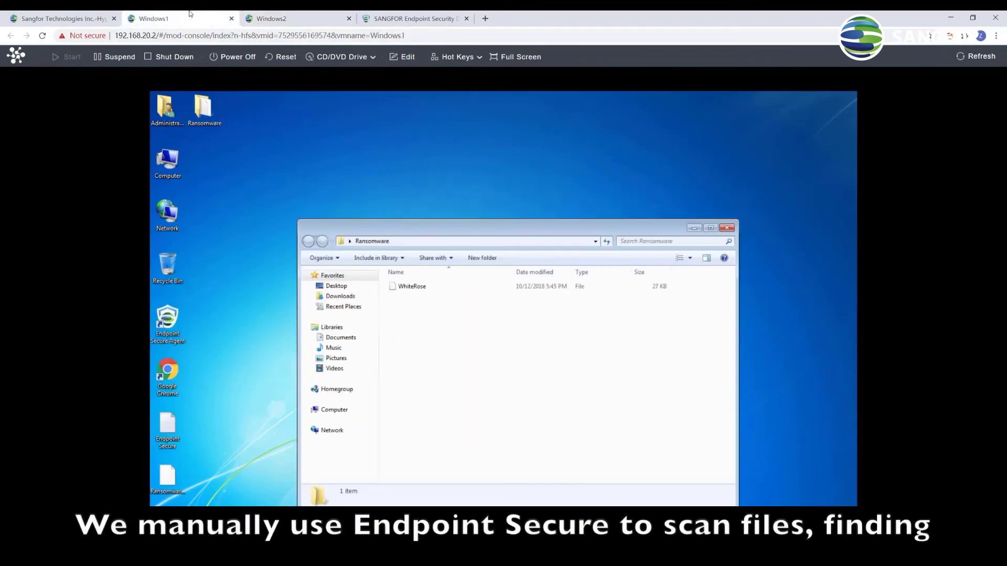
pyautogui.rightClick(204, 105)
pyautogui.click(245, 149)
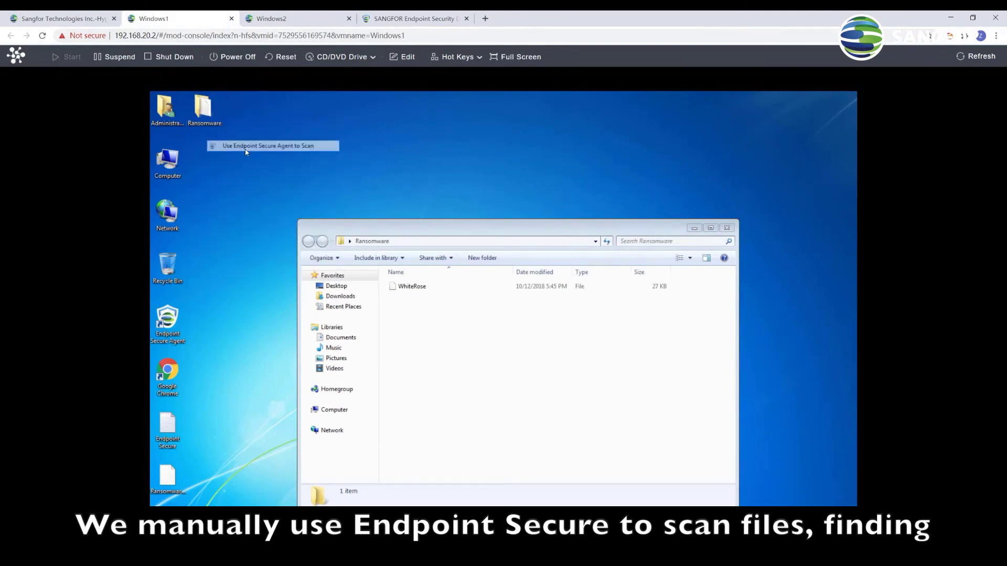
pyautogui.click(277, 18)
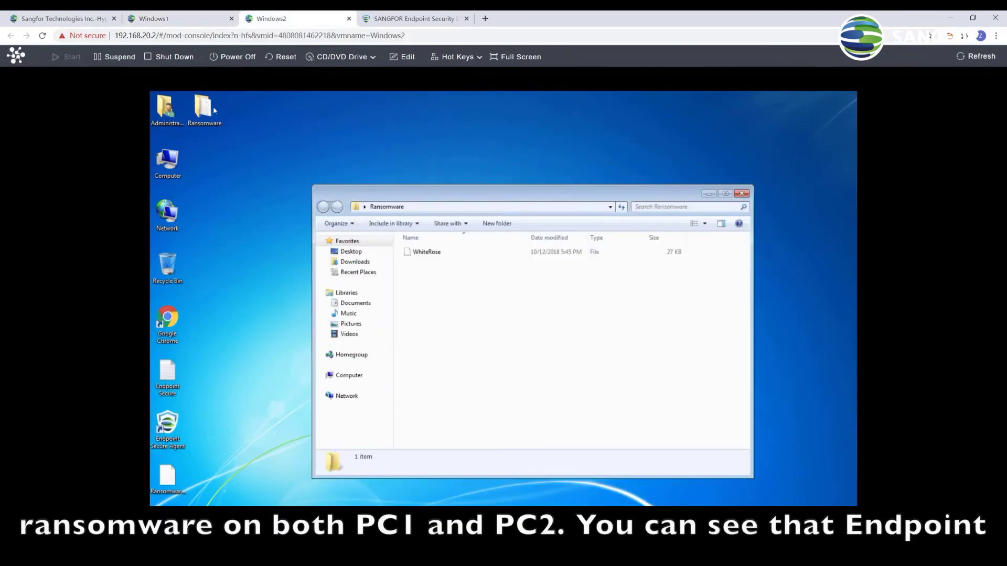
pyautogui.rightClick(211, 109)
pyautogui.click(248, 149)
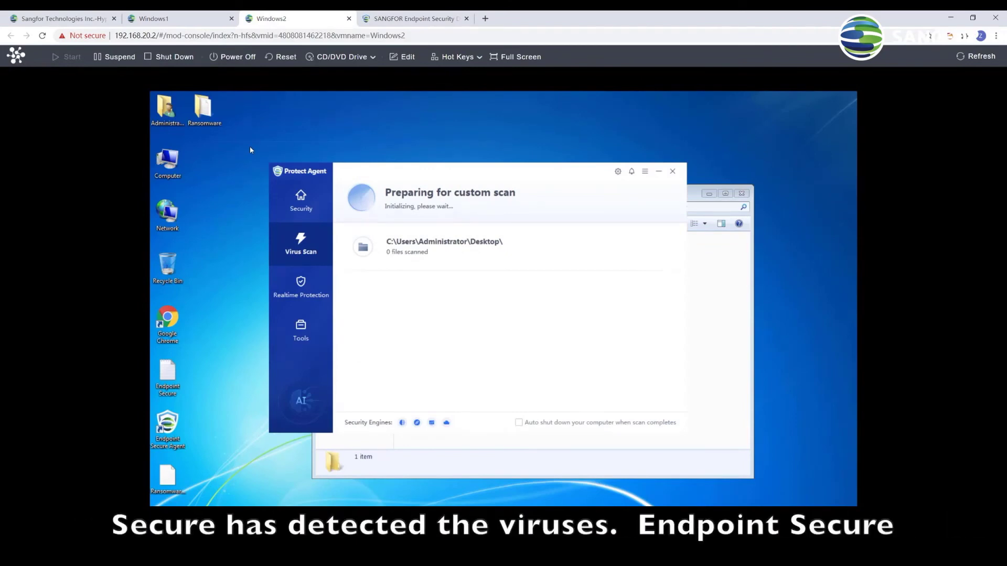
# Step: Confirm both scans flagged WhiteRose and load the pending ransomware security events
pyautogui.click(181, 18)
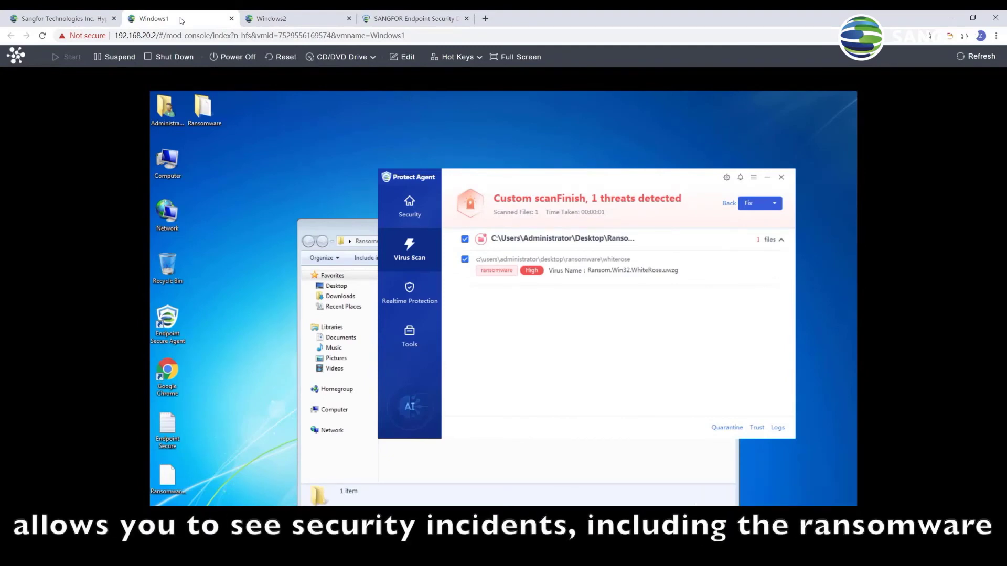
pyautogui.click(287, 20)
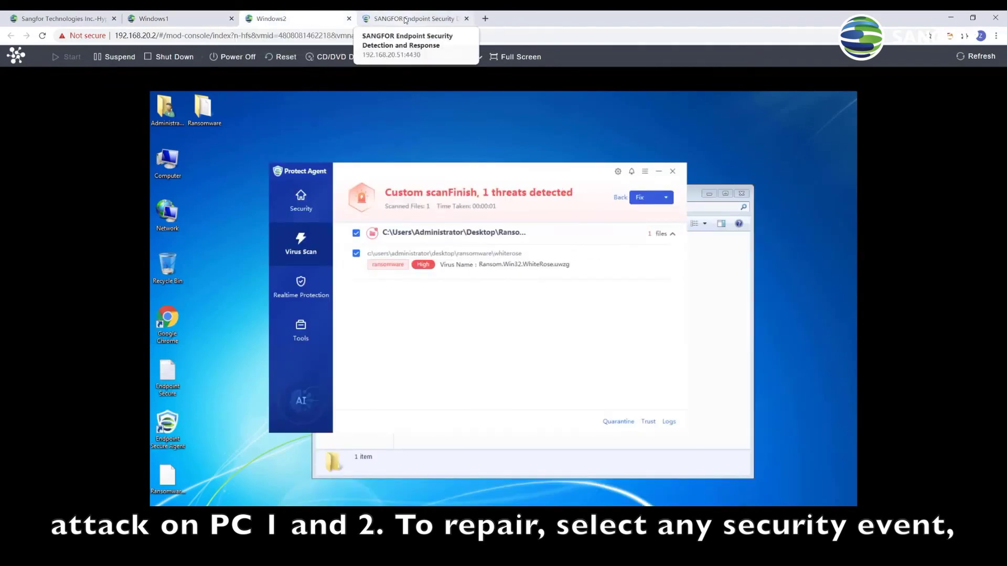
pyautogui.click(378, 19)
pyautogui.click(278, 212)
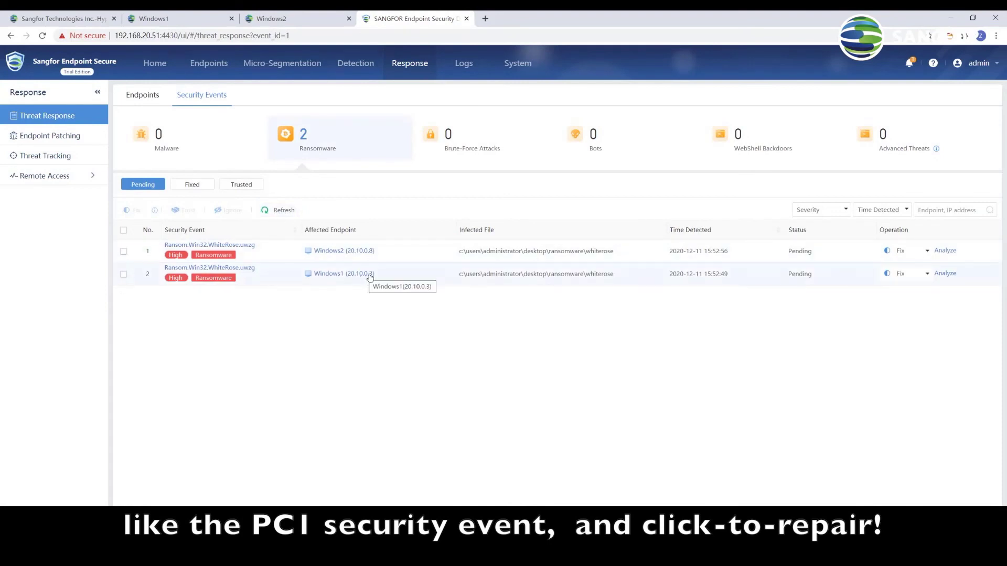
# Step: Fix the WhiteRose event including same-MD5 files, refresh to zero pending, then verify Windows1's folder is empty
pyautogui.click(899, 276)
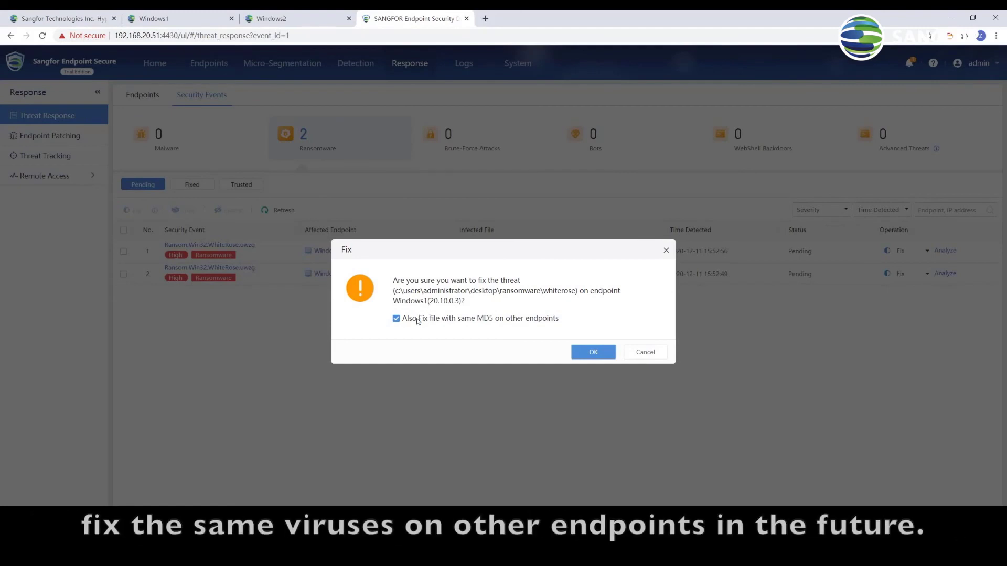
pyautogui.click(591, 354)
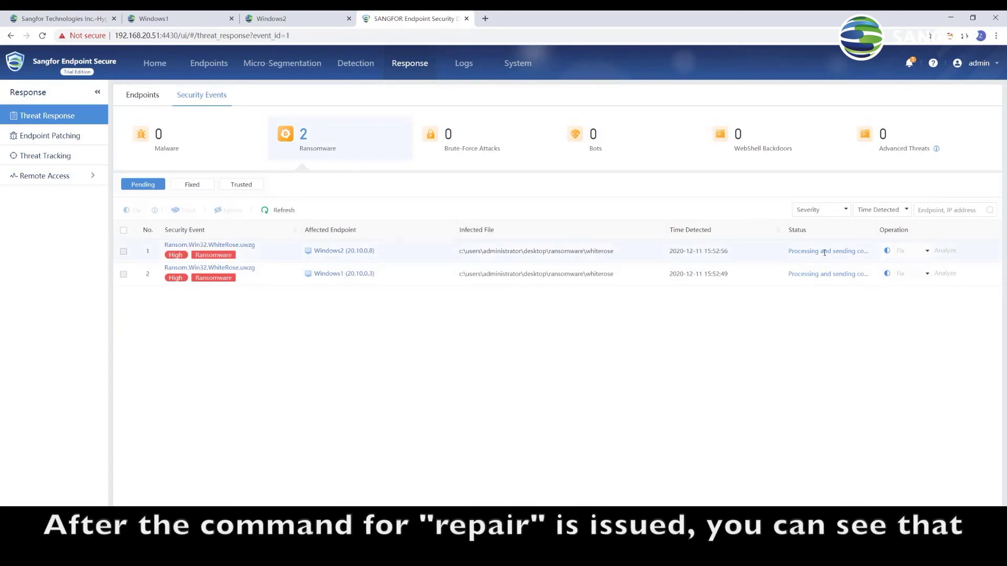
pyautogui.click(278, 211)
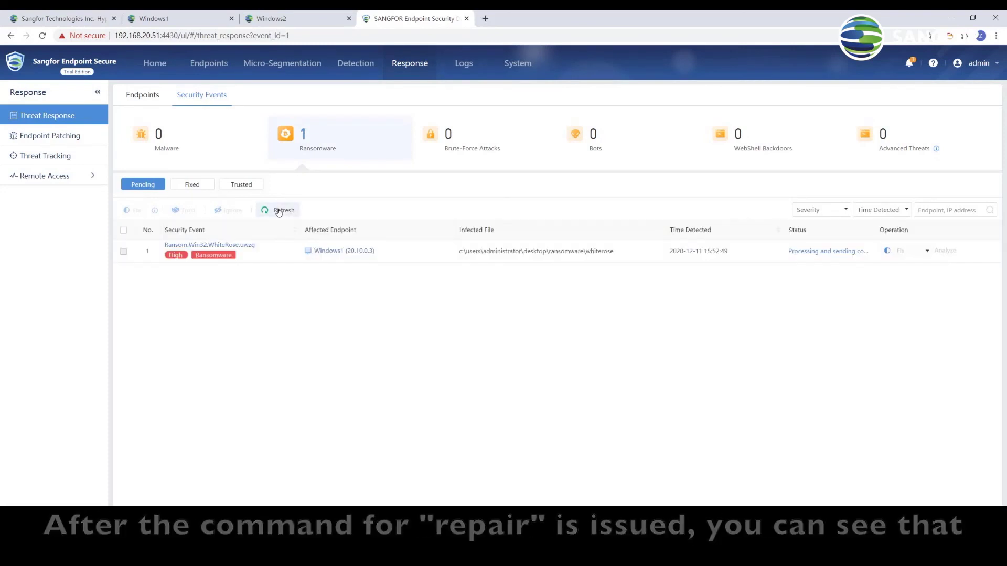
pyautogui.click(278, 210)
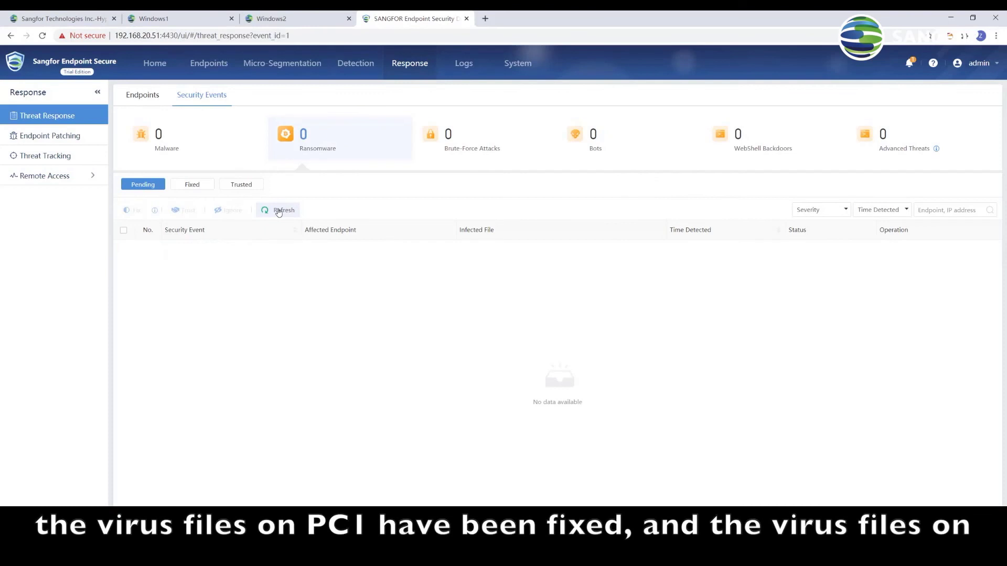
pyautogui.click(184, 20)
pyautogui.click(341, 225)
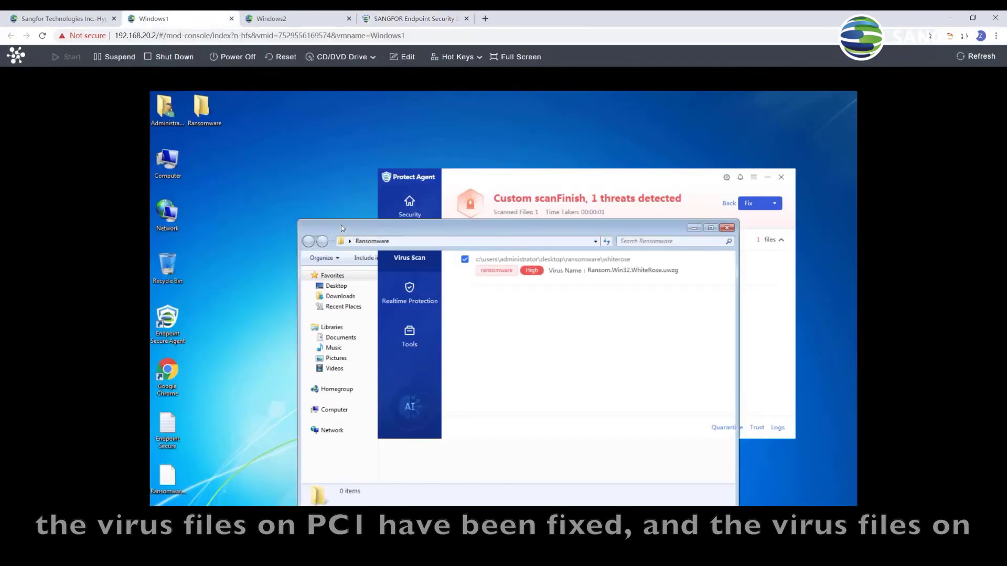